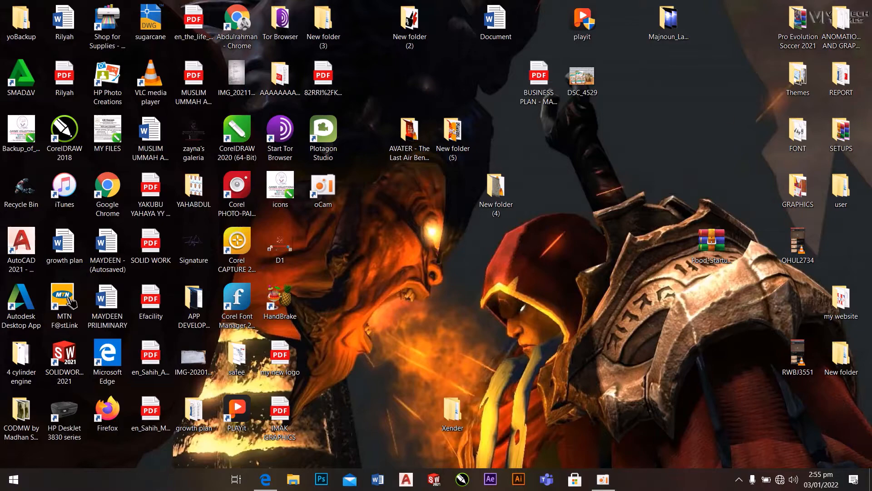
# View the bracket drawing in vykresy.pdf in Edge, then switch to AutoCAD and start a new drawing.
pyautogui.click(265, 479)
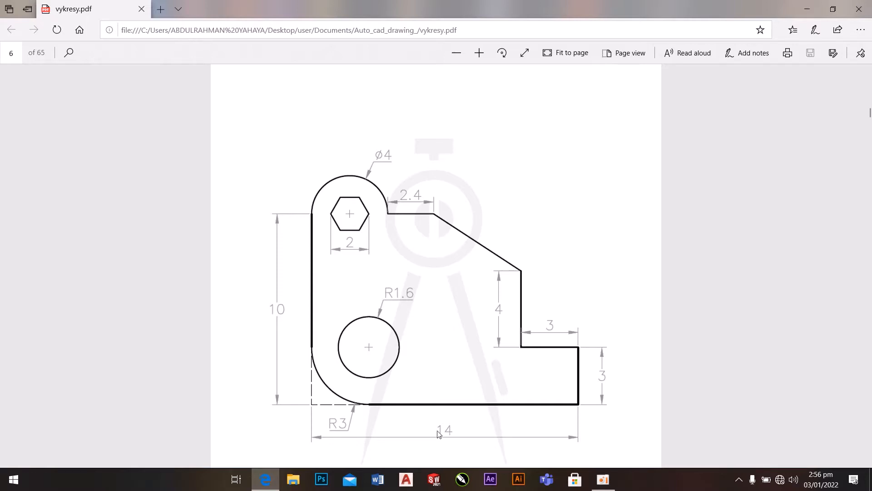
pyautogui.click(406, 479)
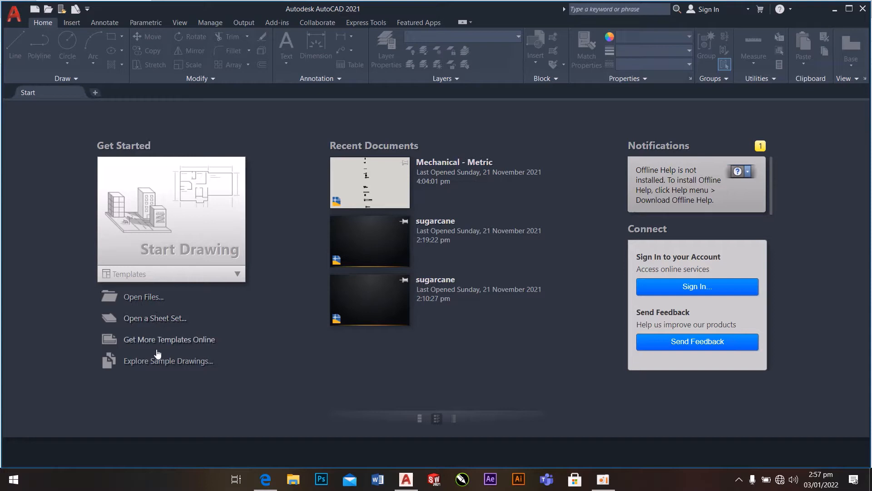
pyautogui.click(172, 233)
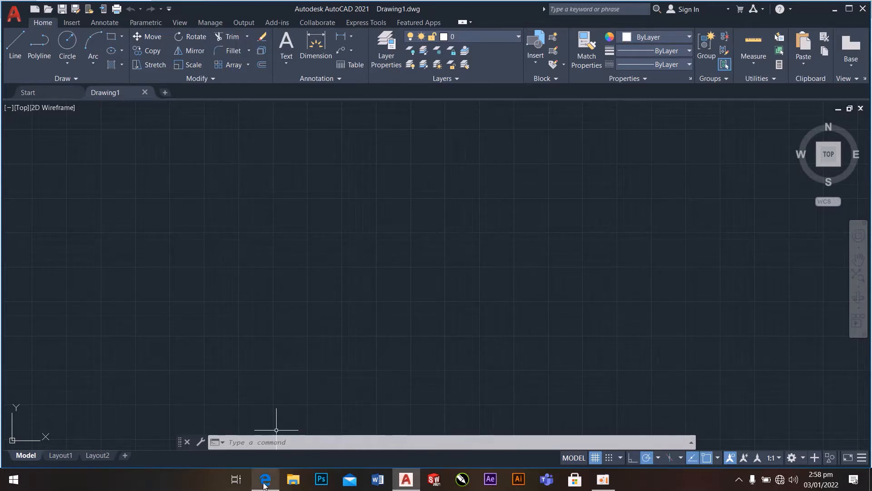
# Review the bracket's overall dimensions in vykresy.pdf in Edge and return to AutoCAD.
pyautogui.moveTo(263, 482)
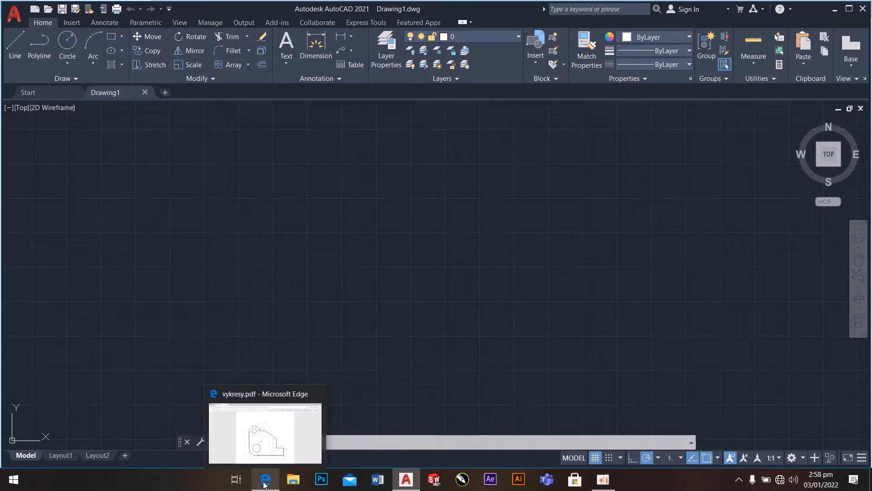
pyautogui.click(264, 482)
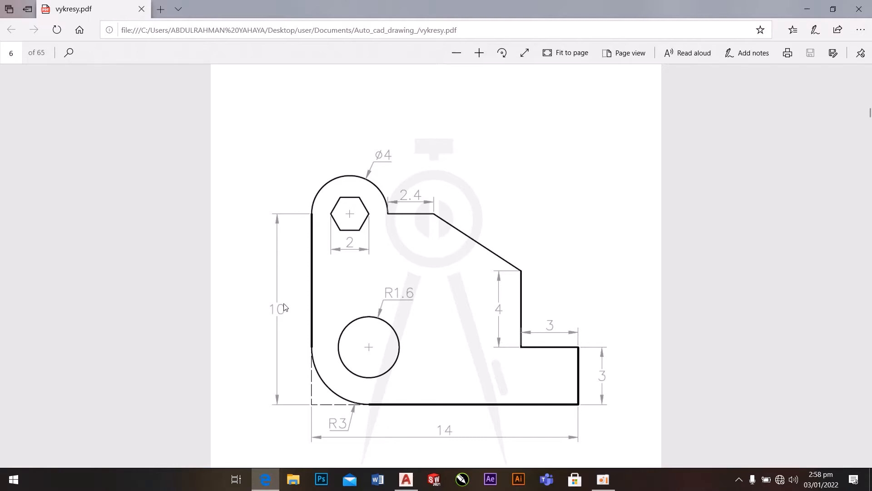
pyautogui.moveTo(414, 485)
pyautogui.click(405, 479)
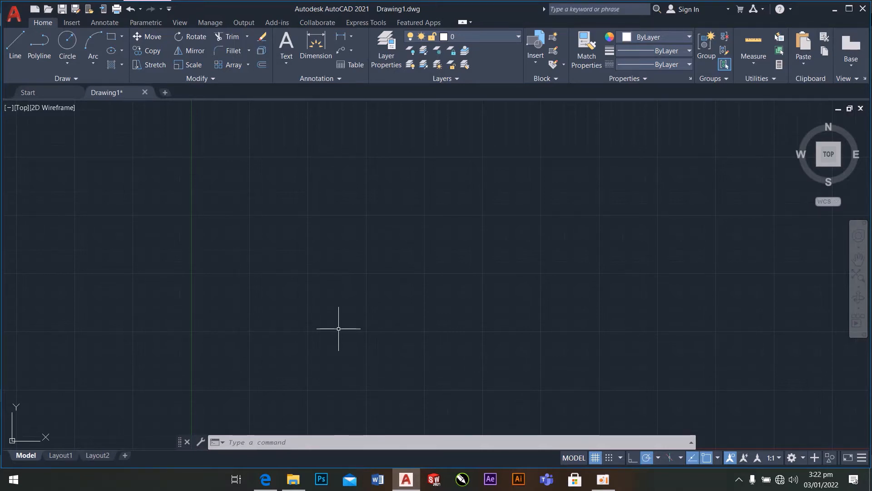
# Enable all object snap modes in the drafting settings.
pyautogui.write('osnap')
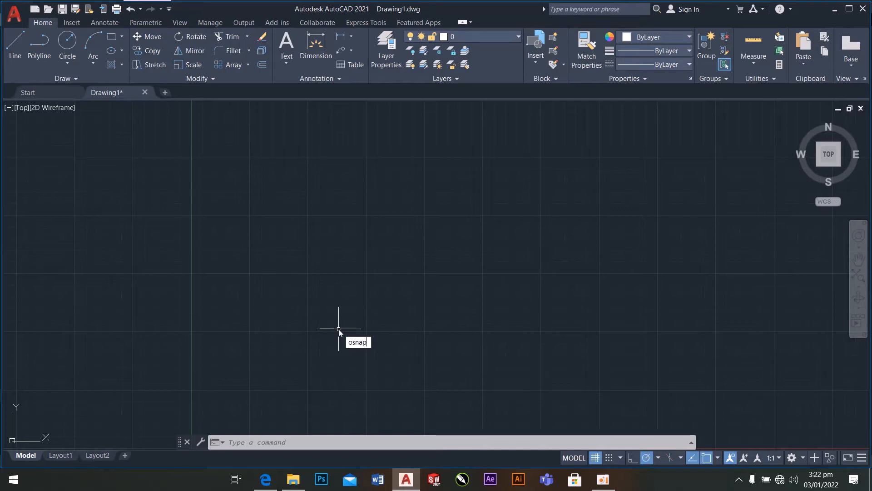
pyautogui.press('Return')
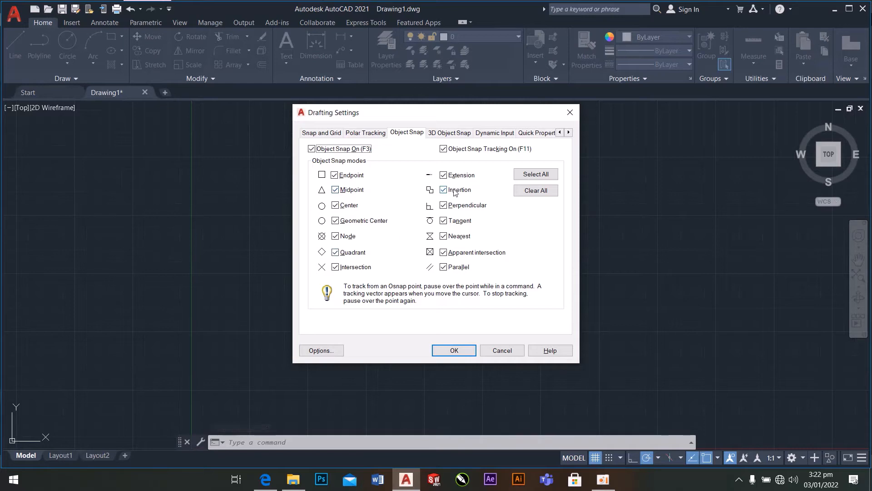
pyautogui.click(548, 177)
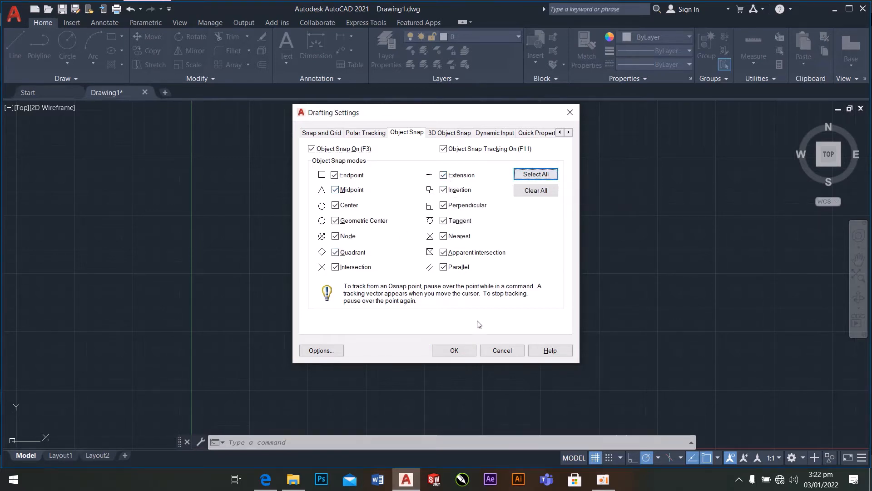
pyautogui.click(454, 350)
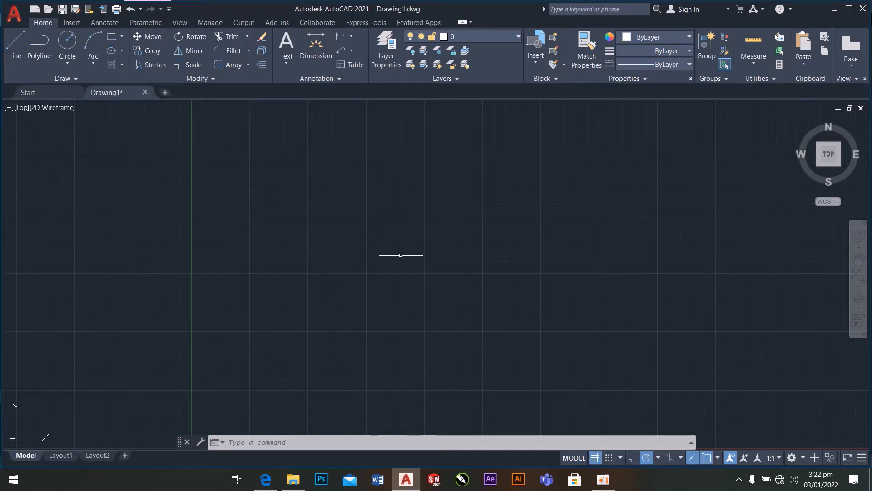
# Set the drawing units' insertion scale to millimeters.
pyautogui.write('UNITS')
pyautogui.press('Return')
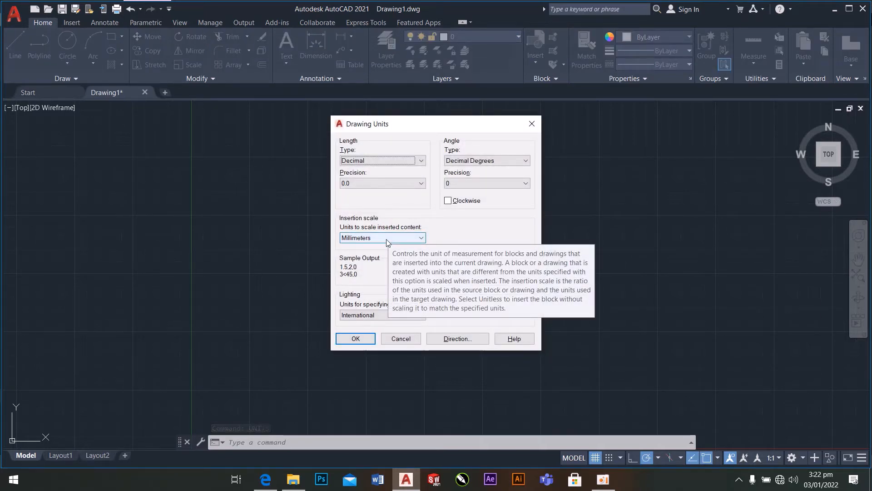
pyautogui.click(386, 240)
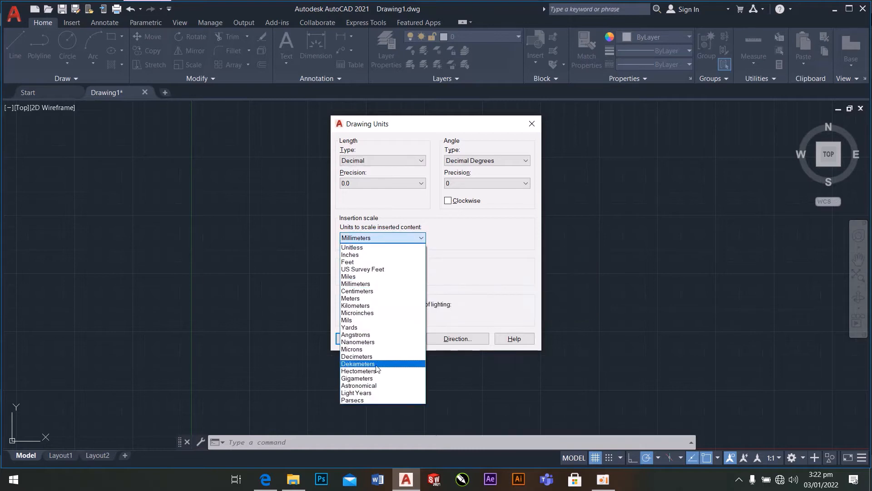
pyautogui.click(369, 291)
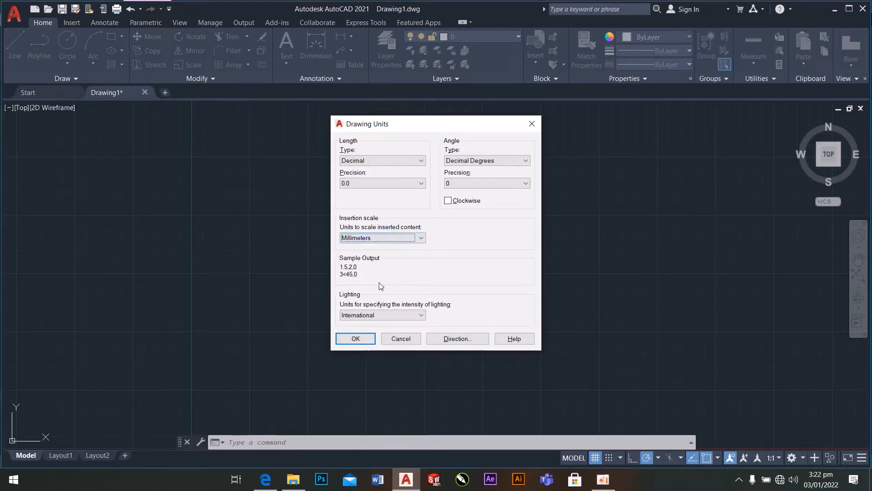
pyautogui.click(361, 340)
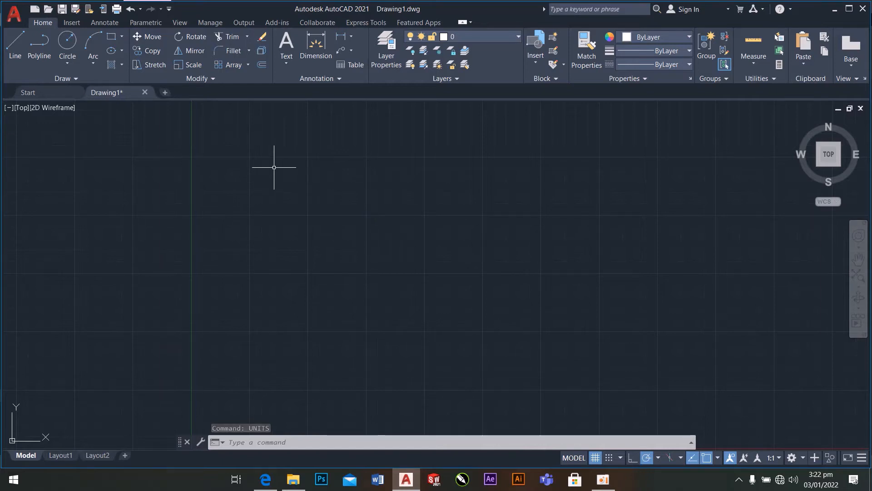
# Draw a rectangle 14 wide and 10 high in the middle of the drawing area.
pyautogui.click(112, 37)
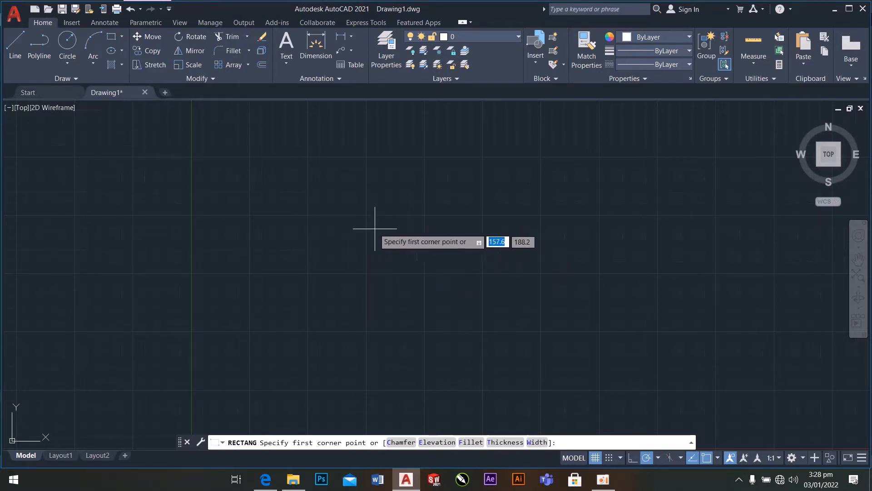
pyautogui.click(348, 220)
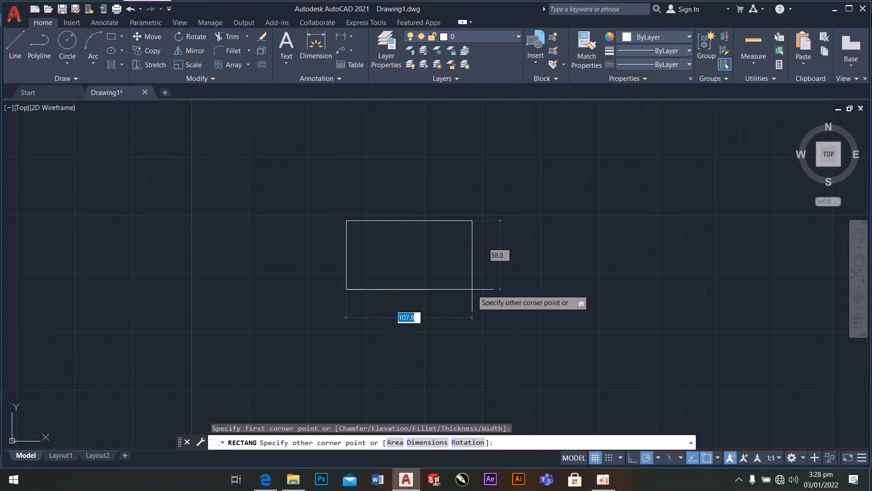
pyautogui.write('14')
pyautogui.press('Tab')
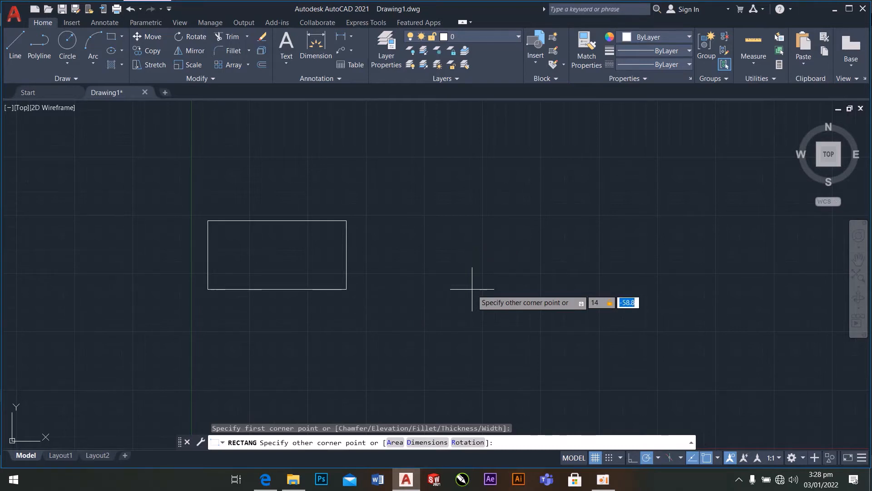
pyautogui.write('10')
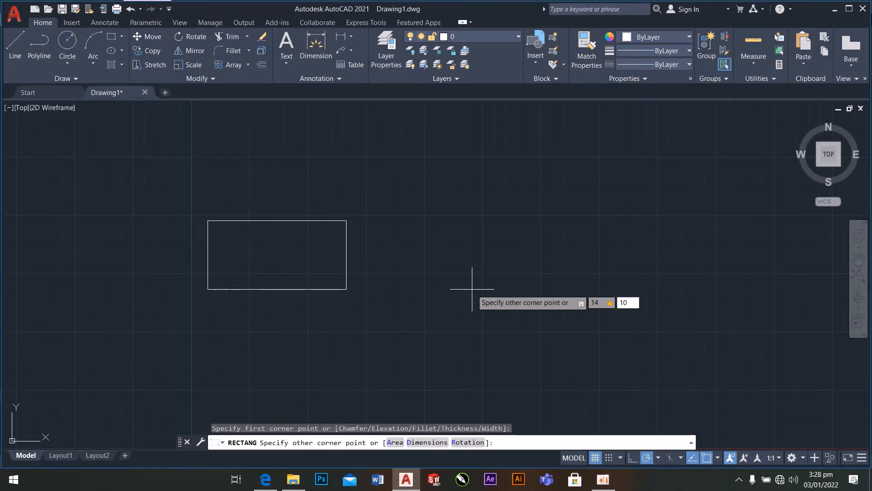
pyautogui.press('Return')
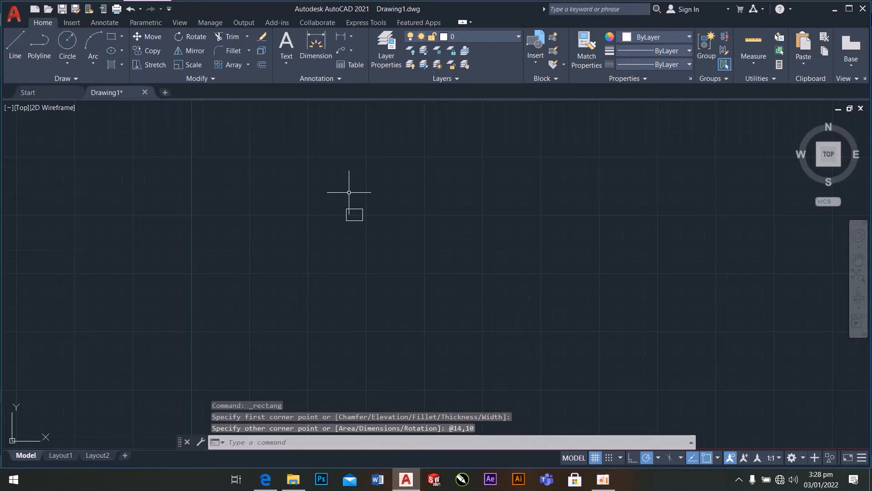
pyautogui.scroll(12, 350, 194)
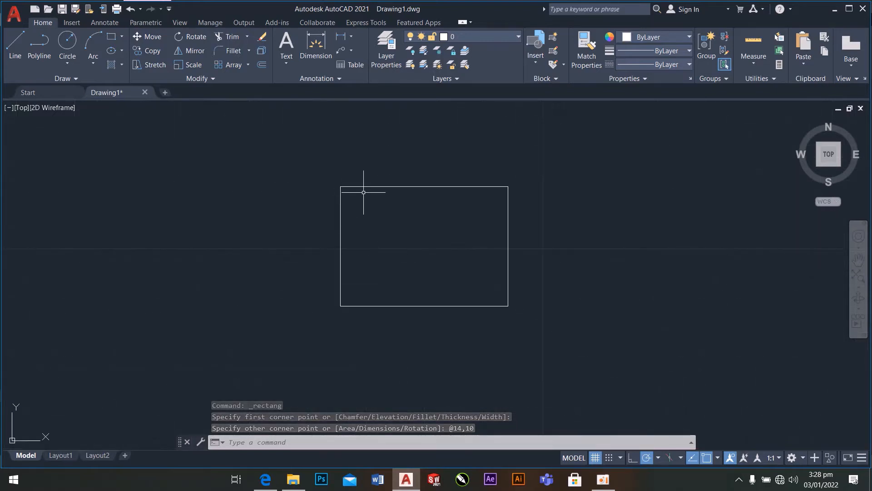
pyautogui.scroll(-3, 391, 184)
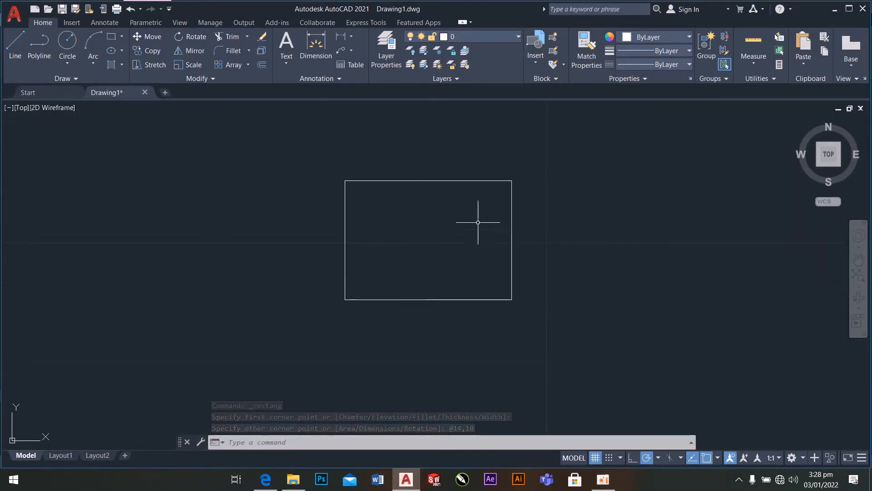
# Check the rectangle's height and width with temporary linear dimensions, cancelling each before placing it.
pyautogui.click(343, 37)
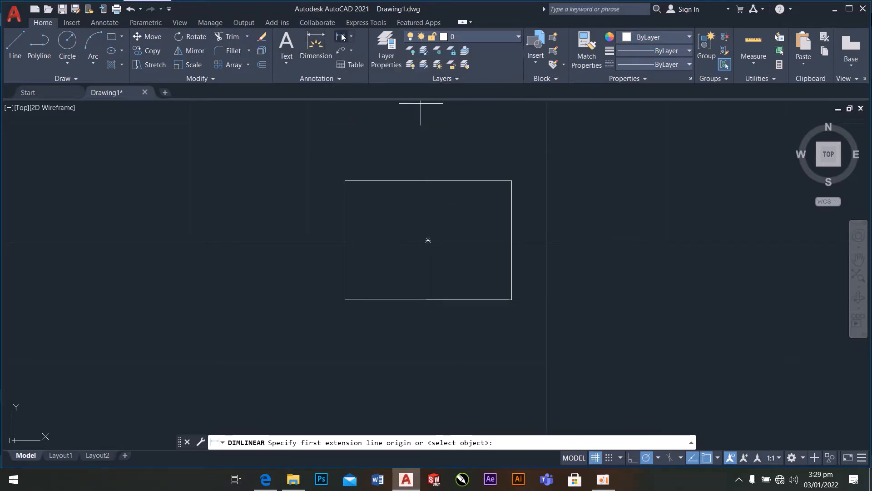
pyautogui.click(512, 181)
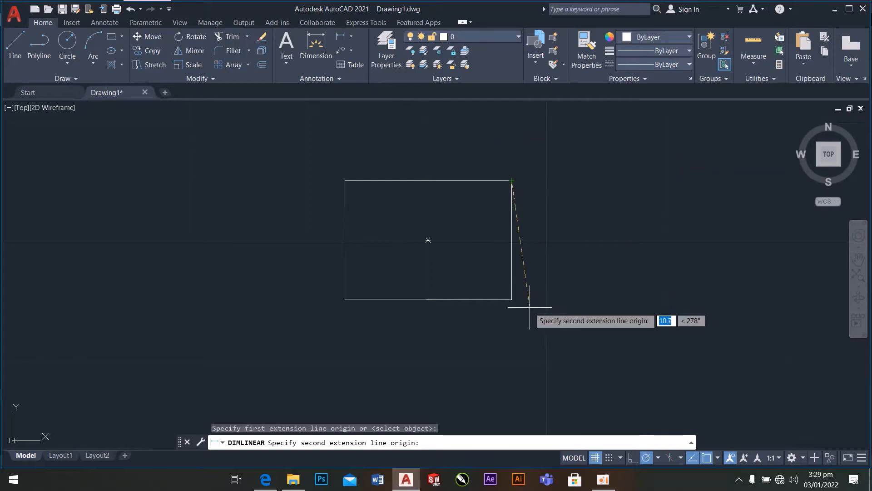
pyautogui.click(512, 299)
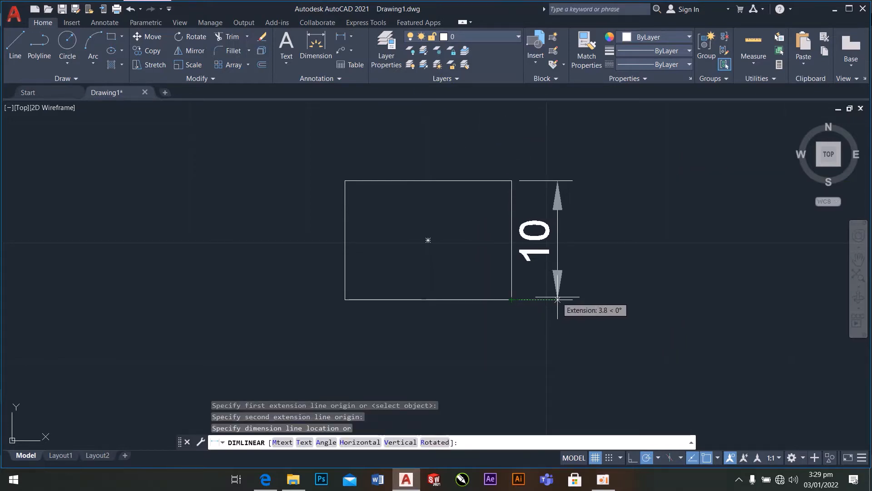
pyautogui.press('Escape')
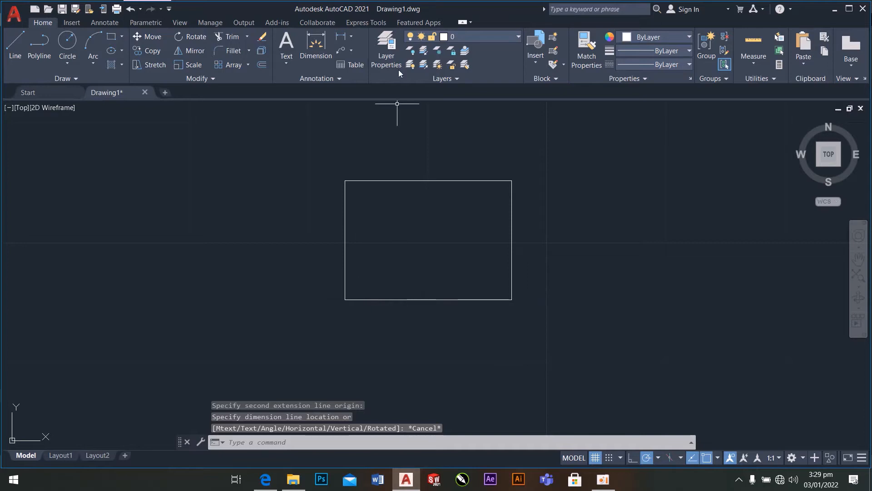
pyautogui.rightClick(418, 116)
pyautogui.click(447, 126)
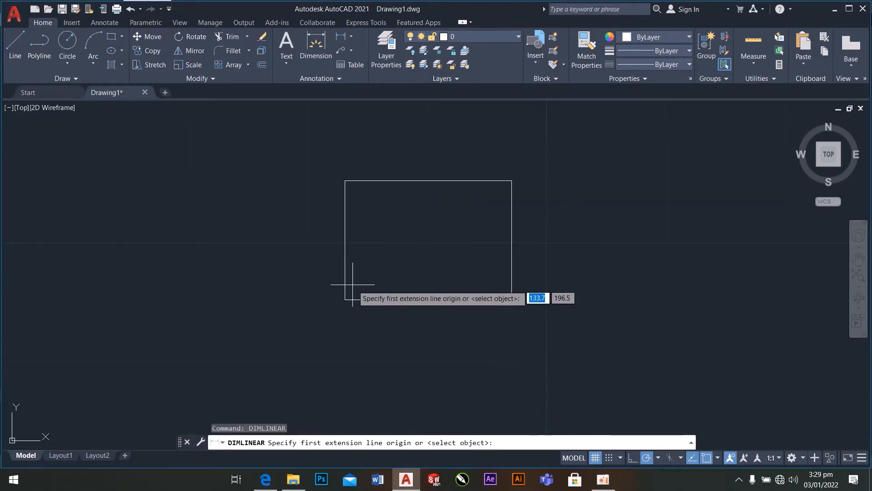
pyautogui.click(345, 299)
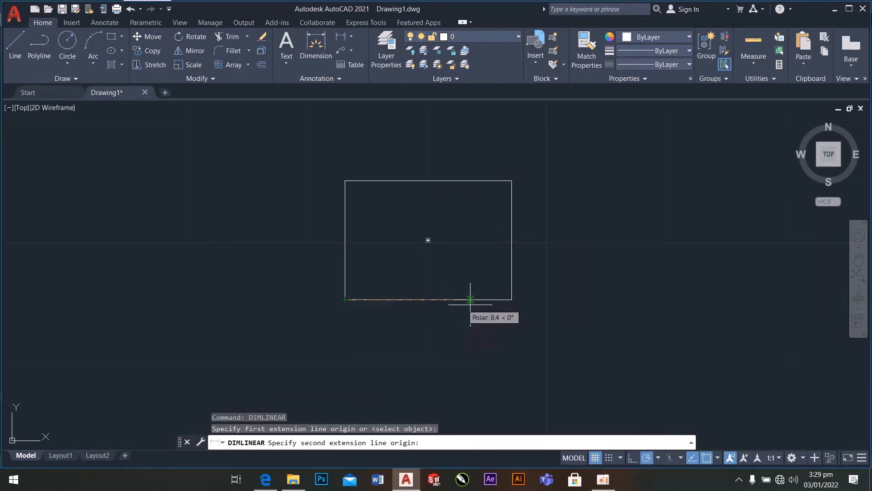
pyautogui.click(512, 299)
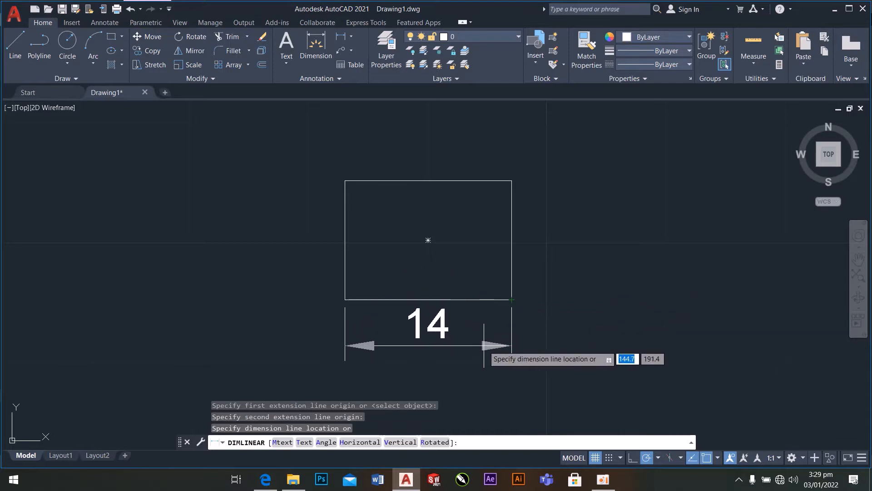
pyautogui.press('Escape')
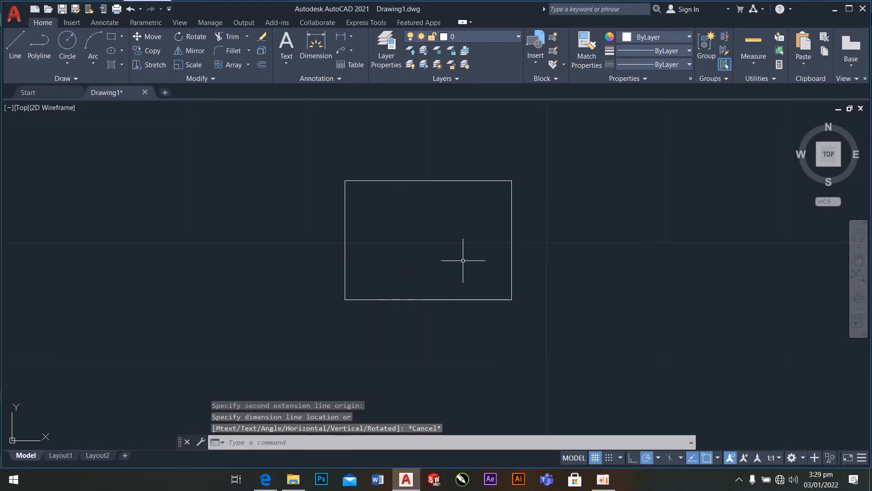
# After checking the reference PDF in Edge, draw a line in AutoCAD from the rectangle's lower-right corner, 3 to the left and 10 straight up.
pyautogui.click(266, 480)
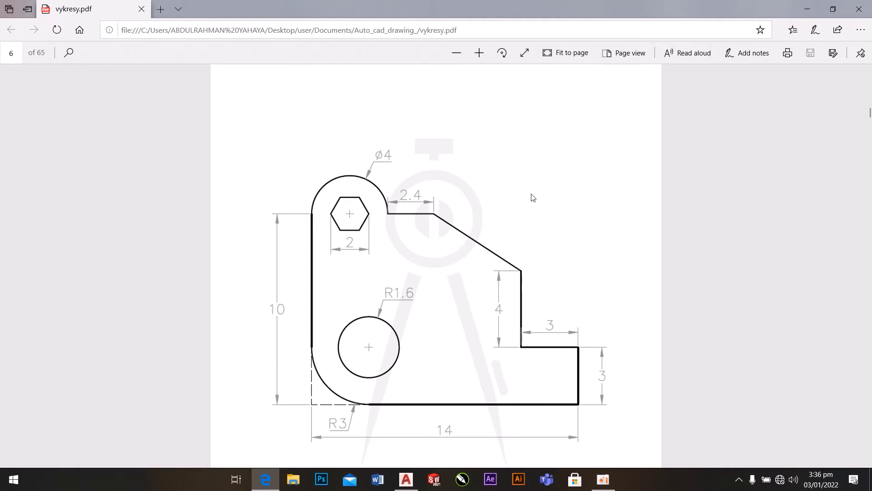
pyautogui.click(406, 479)
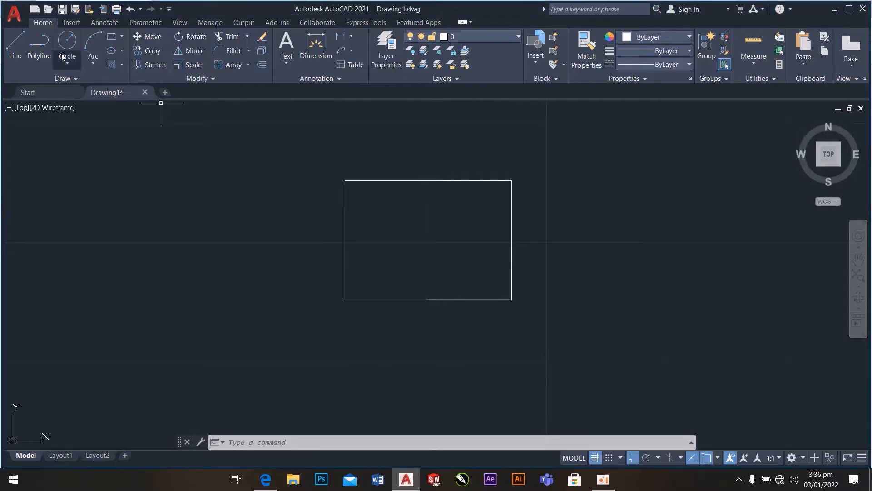
pyautogui.click(16, 46)
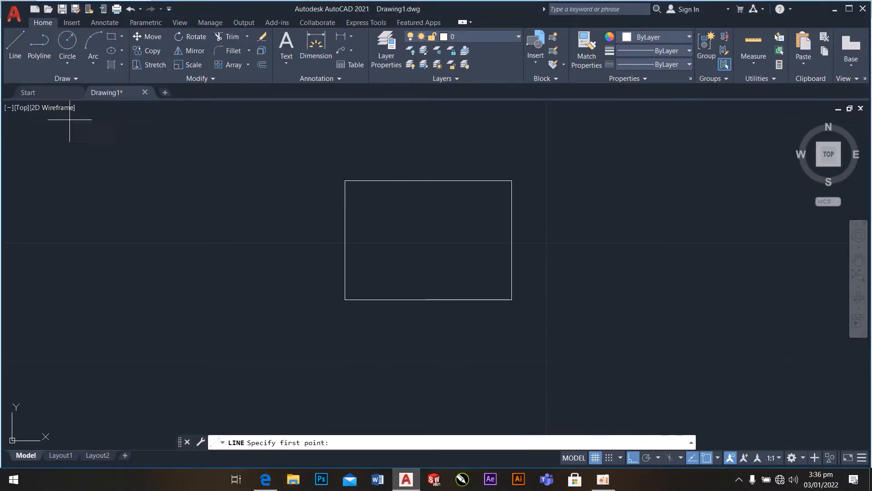
pyautogui.click(511, 299)
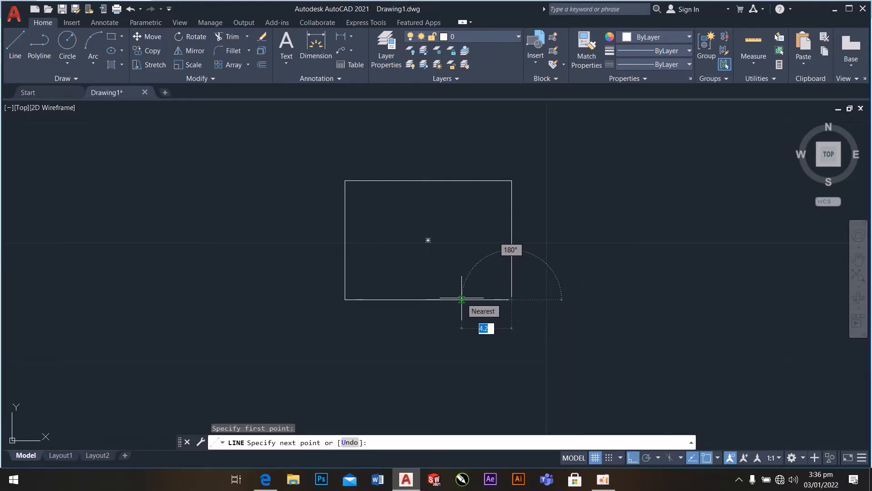
pyautogui.write('3')
pyautogui.press('Return')
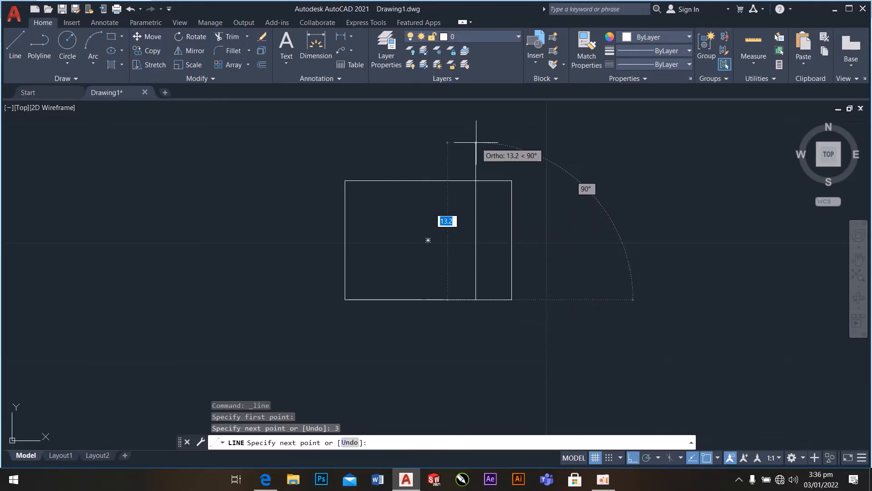
pyautogui.write('10')
pyautogui.press('Return')
pyautogui.press('Return')
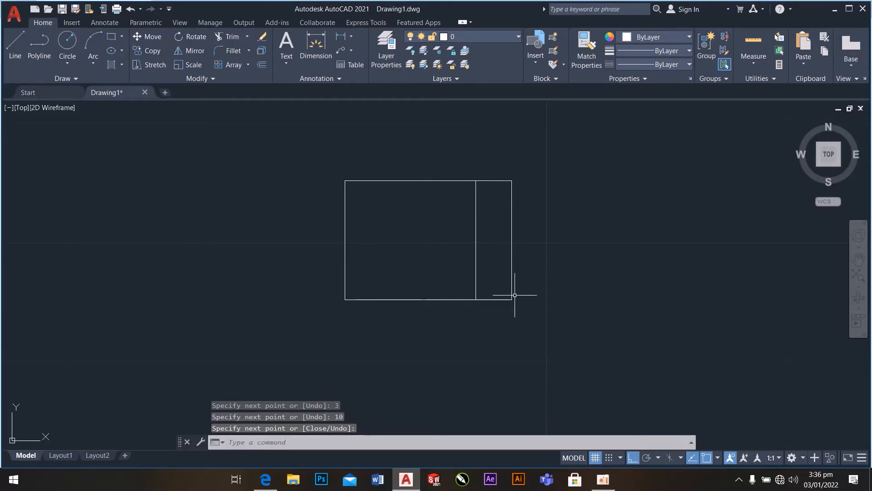
# After checking the reference PDF in Edge, move the short horizontal line at the AutoCAD rectangle's lower-right corner 3 units straight up.
pyautogui.click(512, 259)
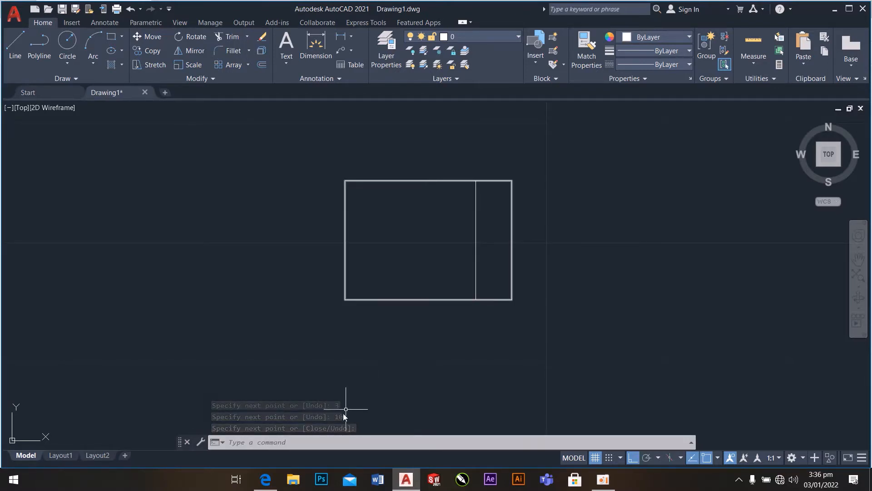
pyautogui.click(265, 480)
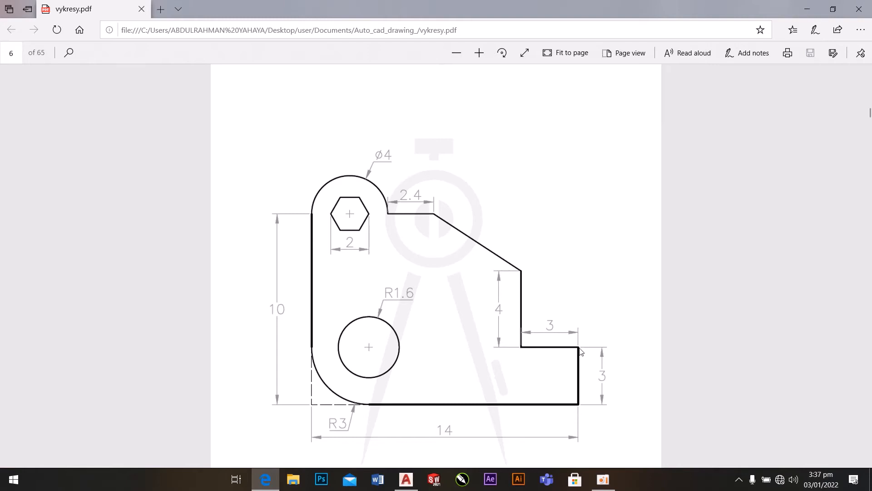
pyautogui.click(406, 479)
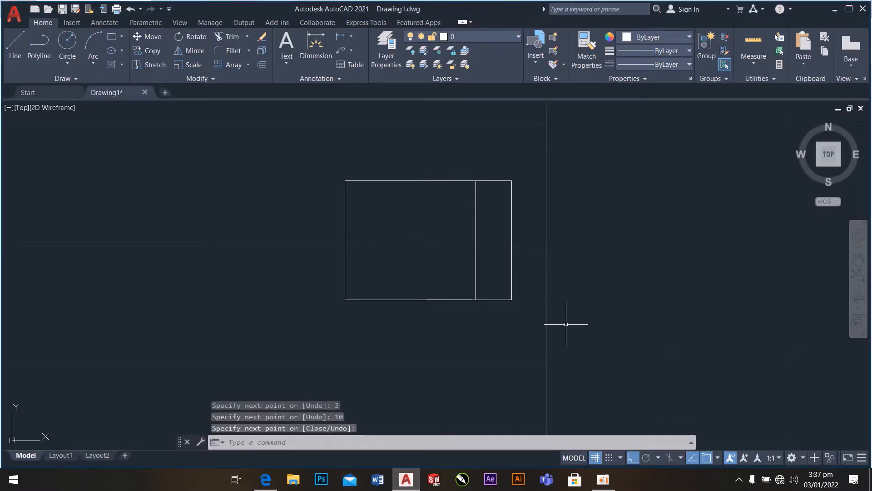
pyautogui.click(493, 299)
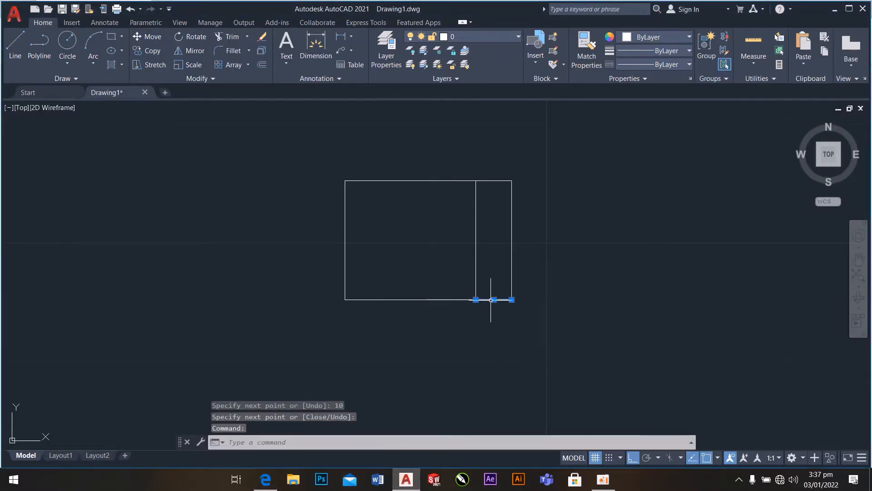
pyautogui.click(494, 299)
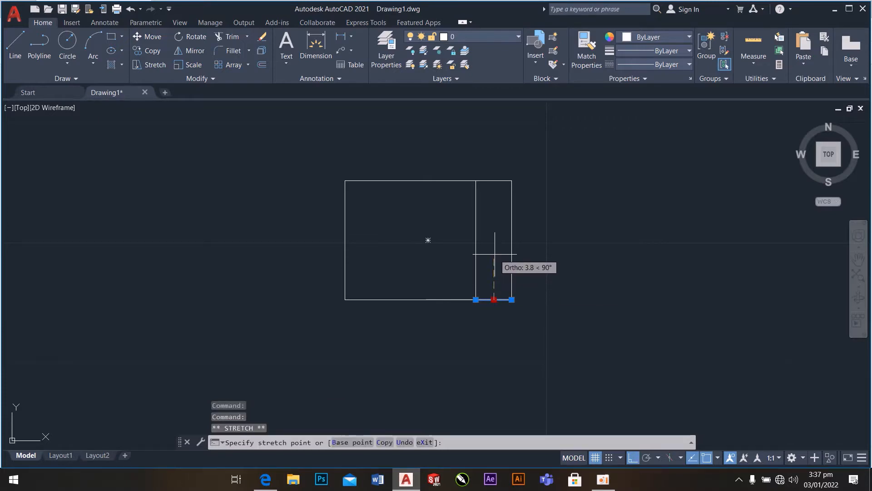
pyautogui.write('3')
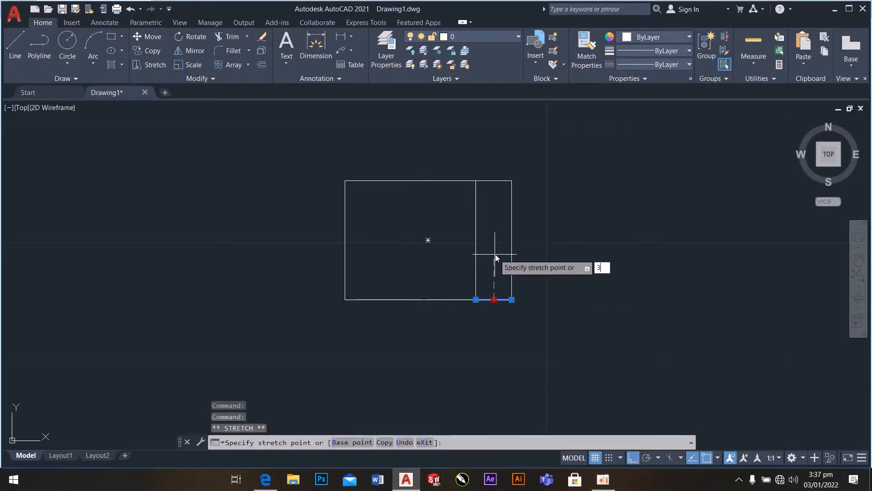
pyautogui.press('Return')
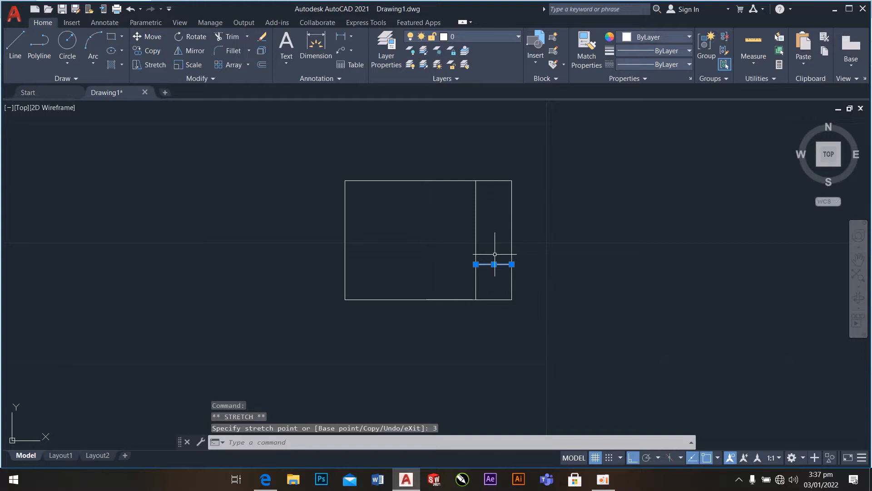
pyautogui.click(565, 218)
pyautogui.click(540, 176)
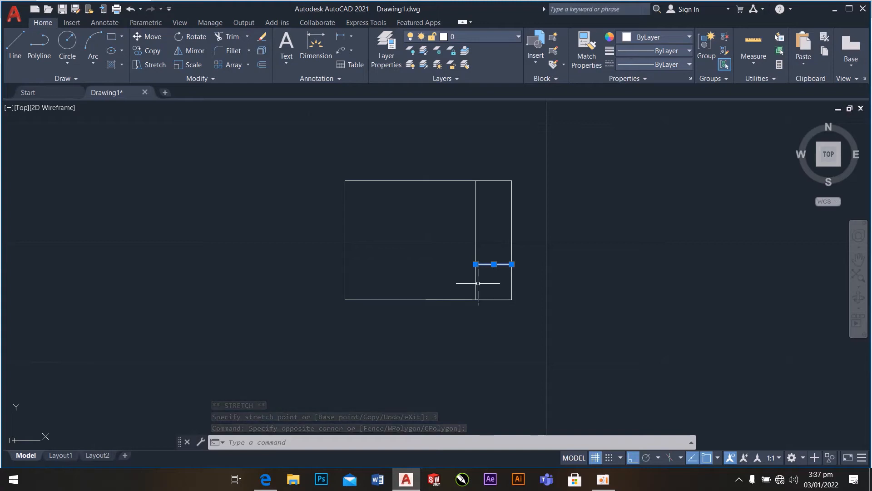
# Trim away the rectangle's upper-right corner beyond the inner lines and the vertical line's portion below the short horizontal line, leaving a stepped outline.
pyautogui.click(476, 207)
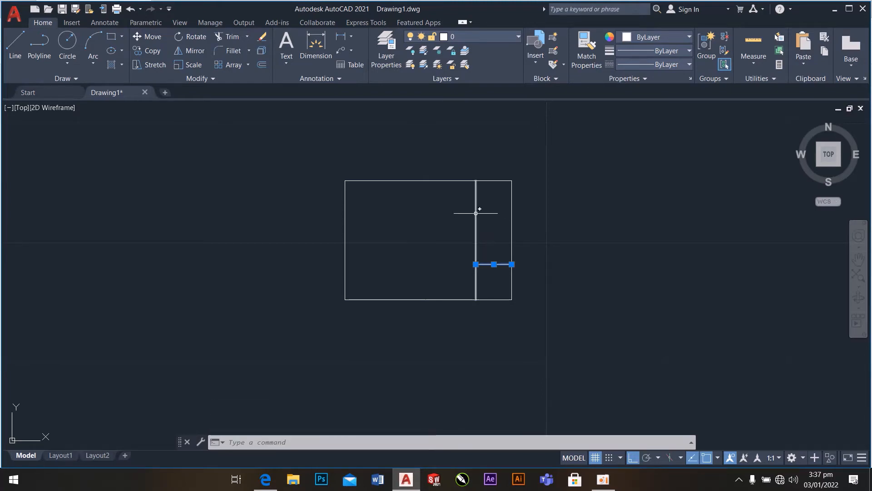
pyautogui.click(510, 222)
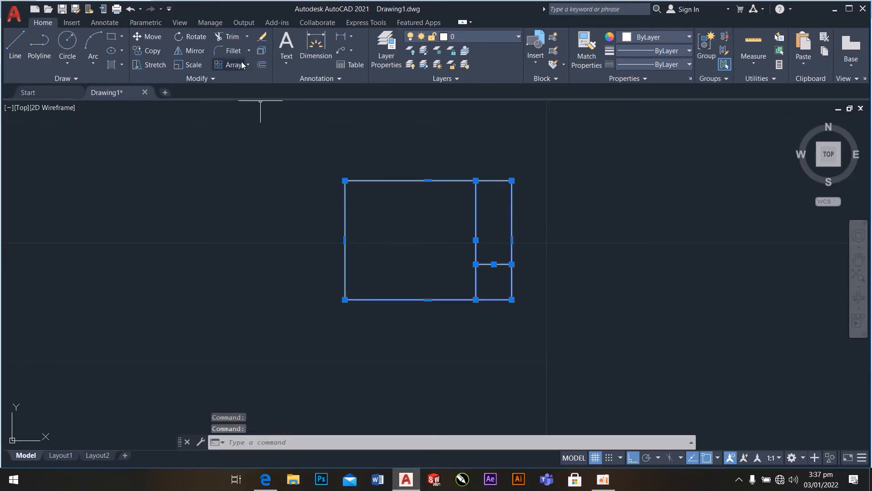
pyautogui.click(232, 37)
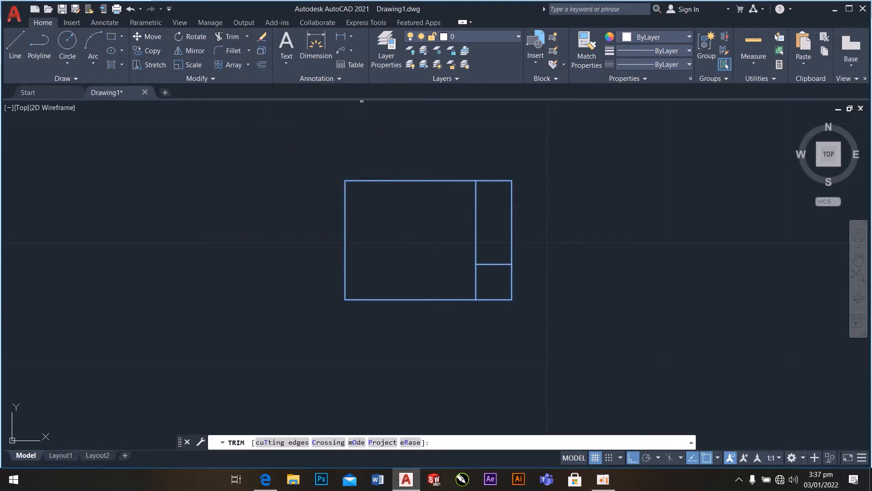
pyautogui.click(495, 180)
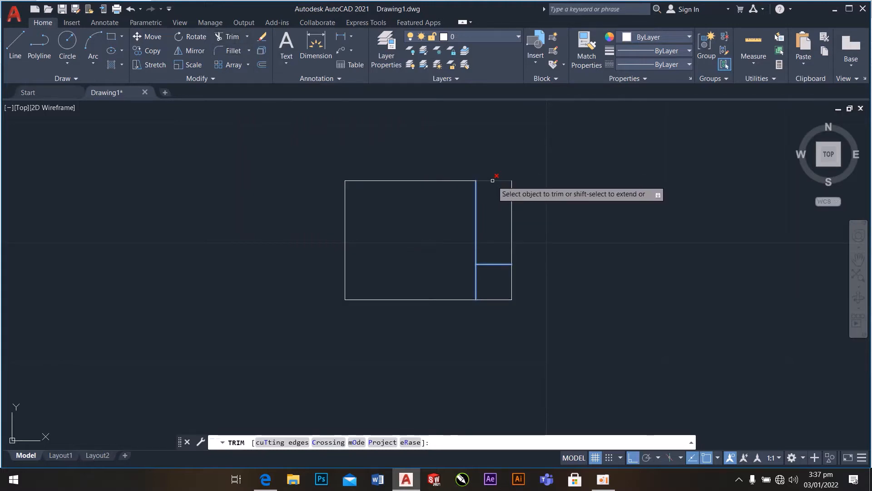
pyautogui.click(511, 234)
pyautogui.click(477, 286)
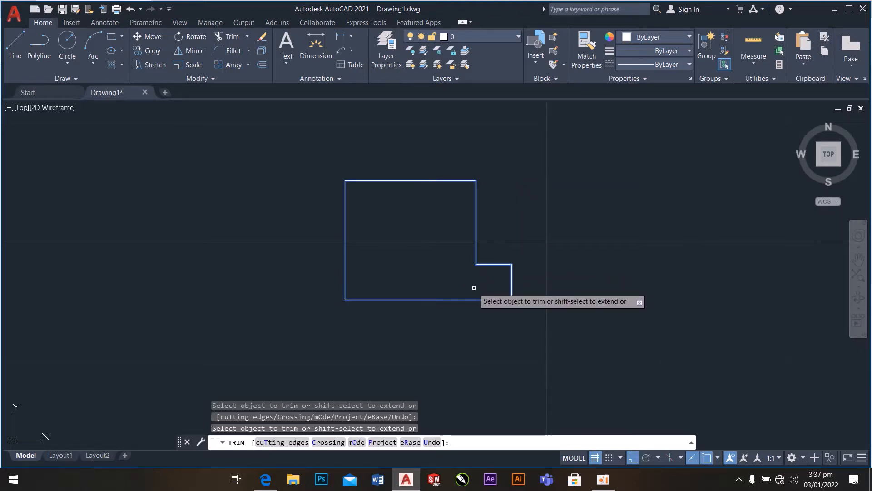
pyautogui.rightClick(511, 144)
pyautogui.click(530, 152)
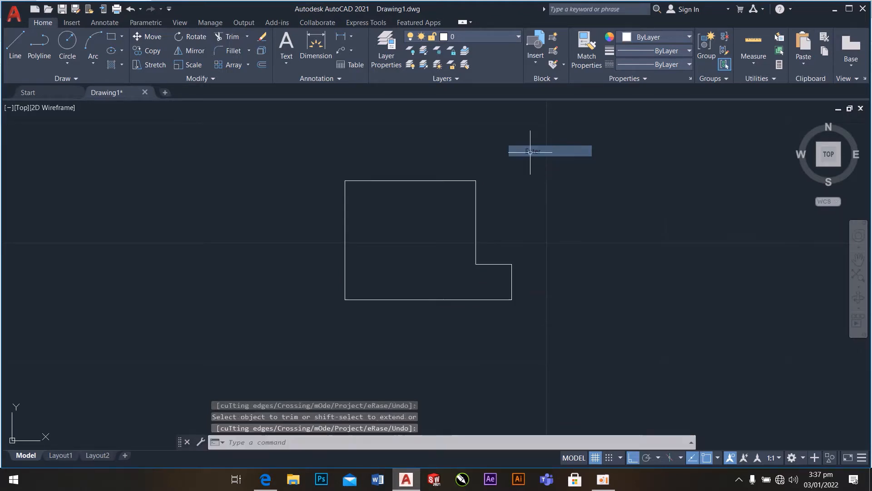
# After checking the reference PDF in Edge, chamfer the AutoCAD outline's upper-right corner with distances 4.6 along the top edge and 3 down the vertical edge.
pyautogui.click(266, 480)
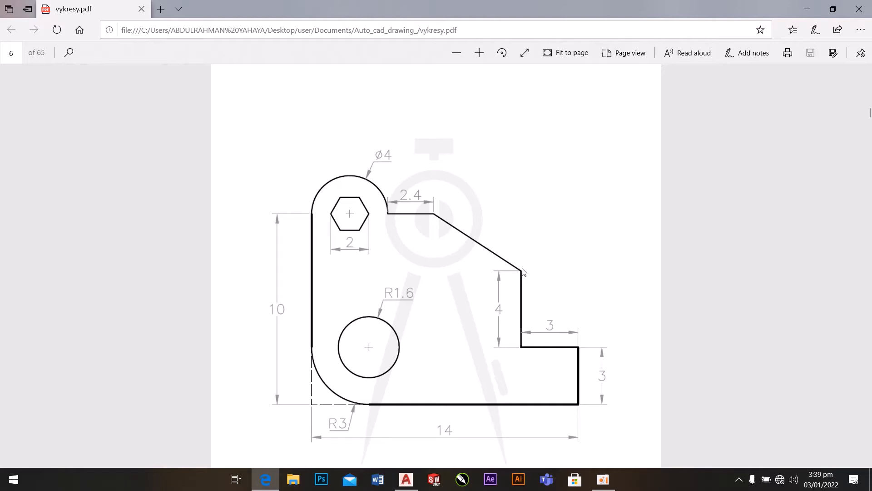
pyautogui.click(406, 479)
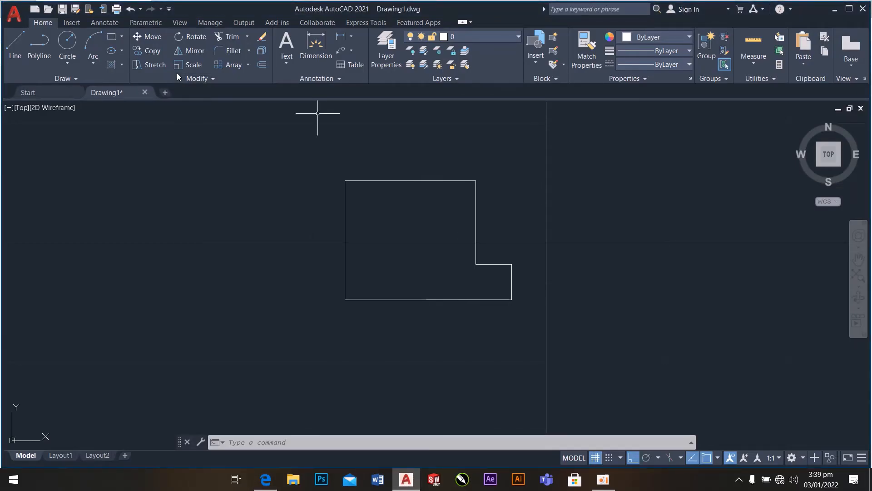
pyautogui.click(249, 50)
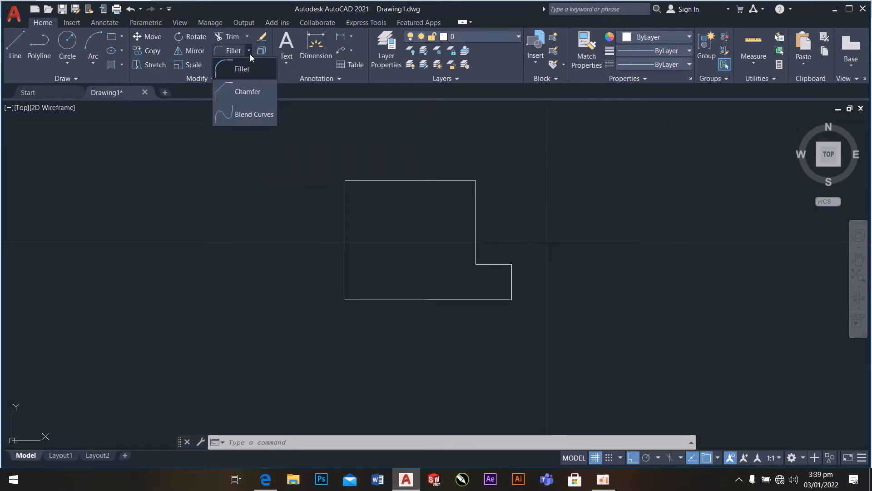
pyautogui.click(251, 92)
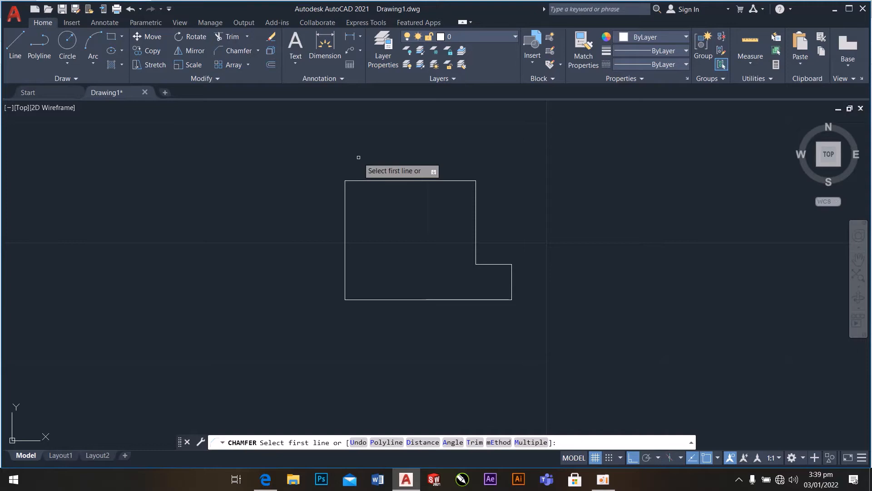
pyautogui.write('d')
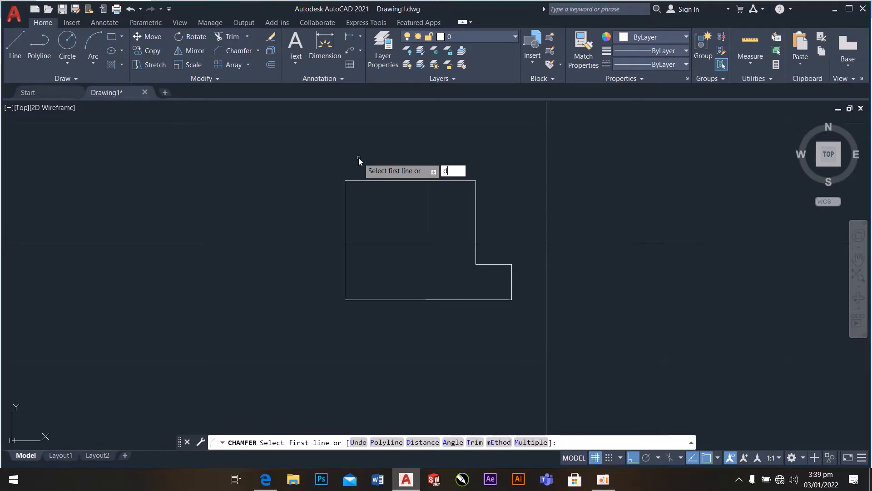
pyautogui.press('Return')
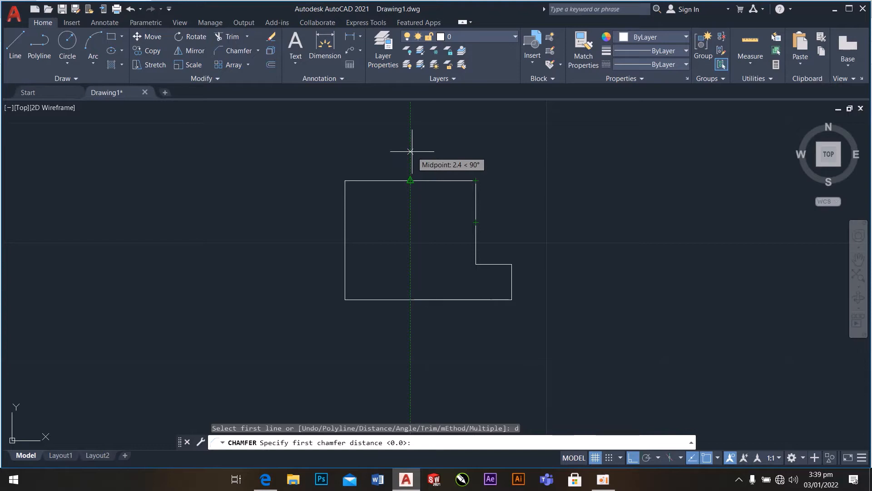
pyautogui.write('4.6')
pyautogui.press('Return')
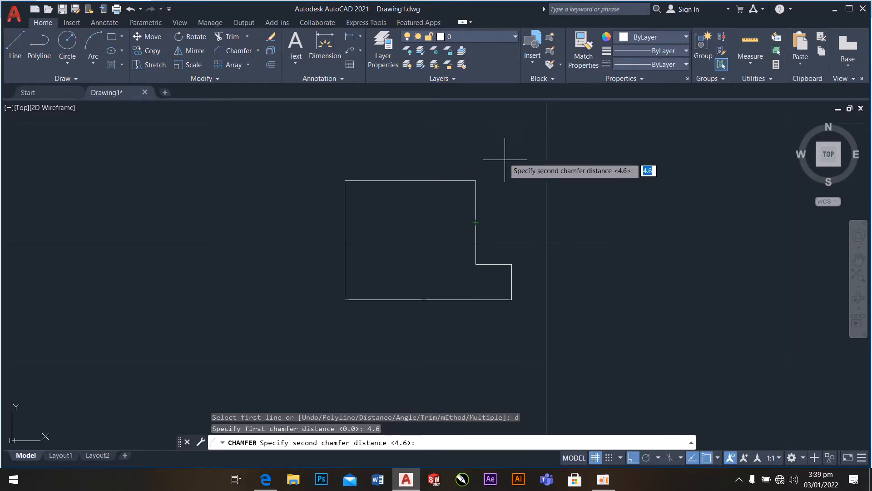
pyautogui.write('3')
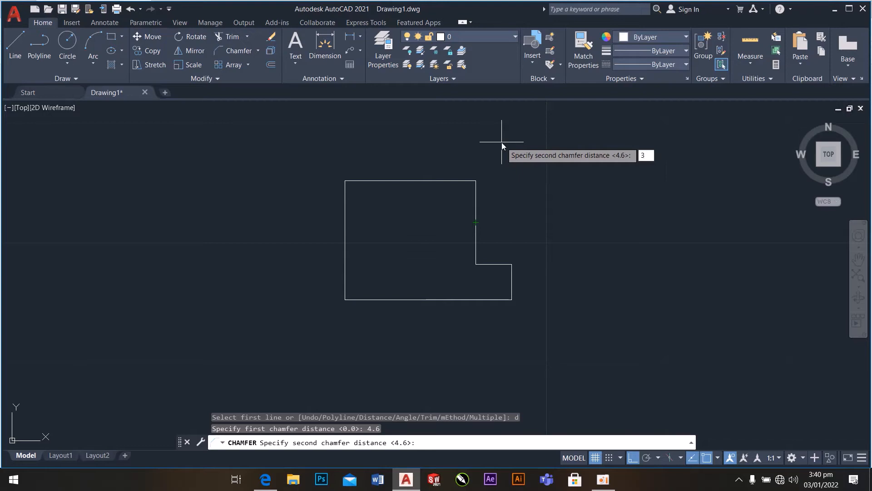
pyautogui.press('Return')
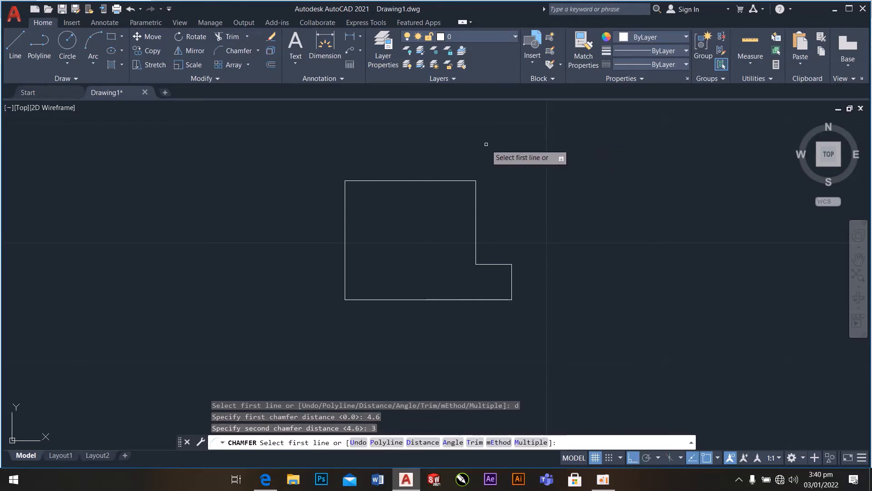
pyautogui.click(450, 180)
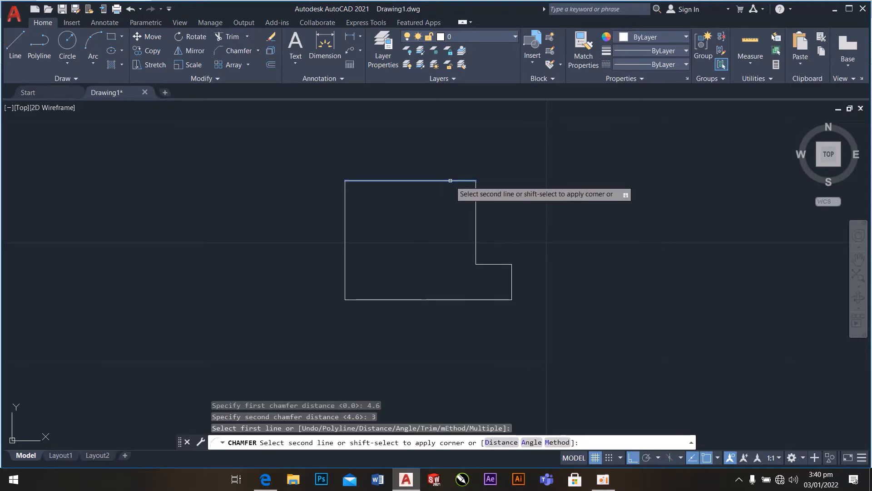
pyautogui.click(476, 217)
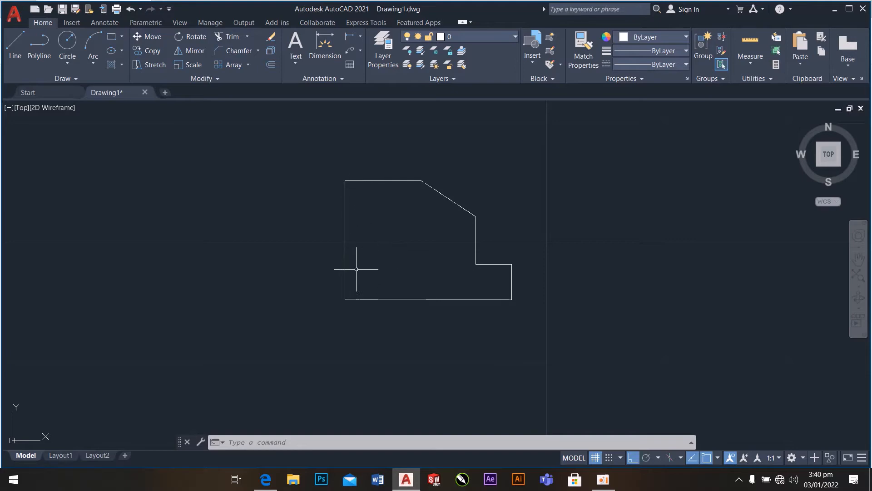
# After checking the reference PDF in Edge, draw a horizontal line in AutoCAD from the outline's inner step corner to its left edge.
pyautogui.click(266, 479)
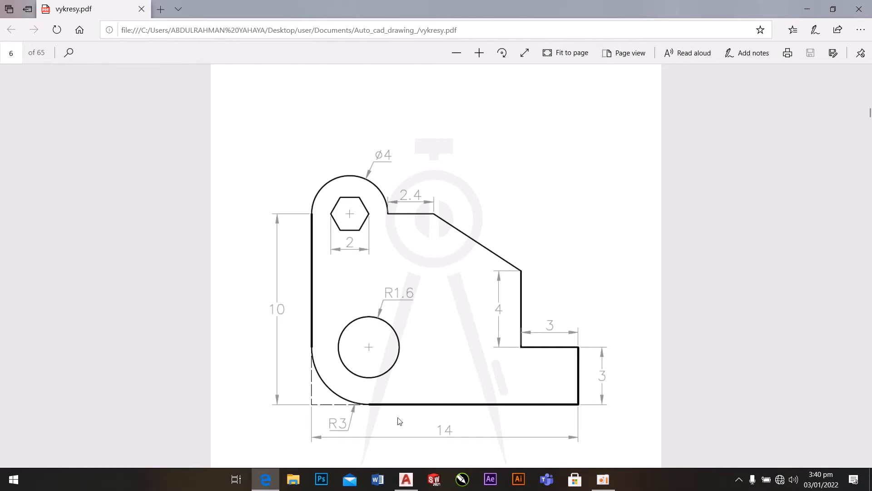
pyautogui.click(411, 480)
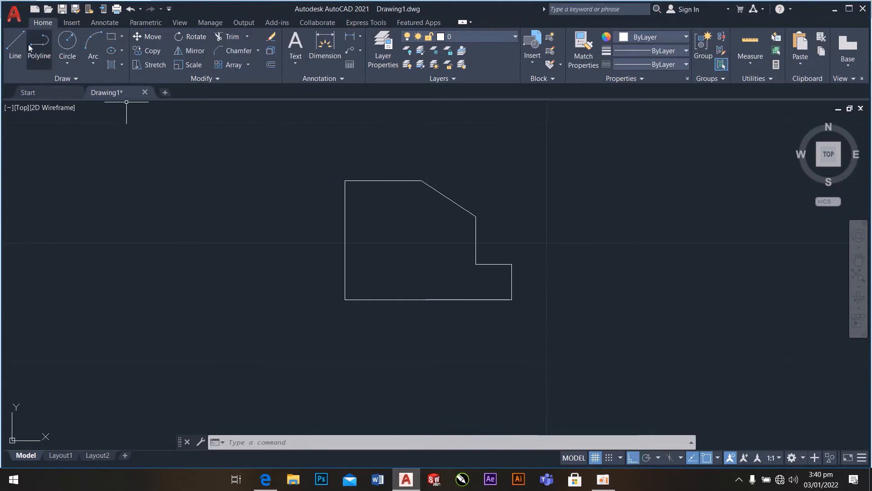
pyautogui.click(15, 43)
pyautogui.click(476, 263)
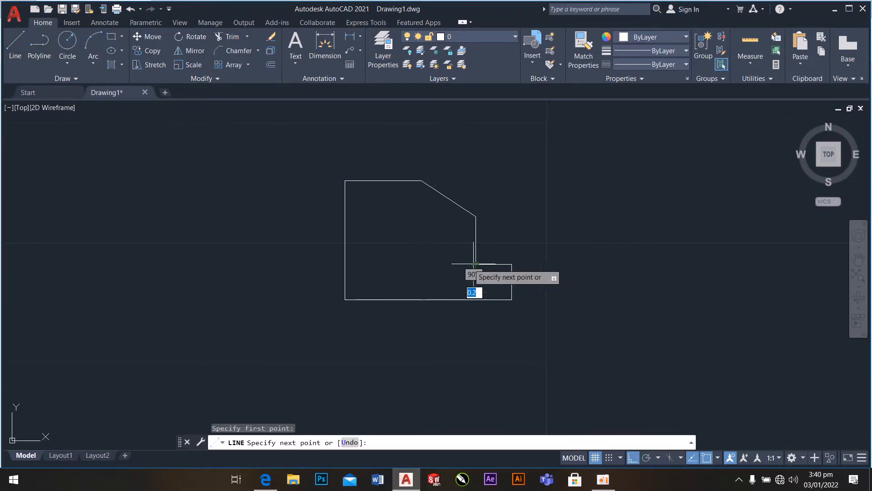
pyautogui.click(345, 263)
pyautogui.rightClick(346, 264)
pyautogui.click(373, 270)
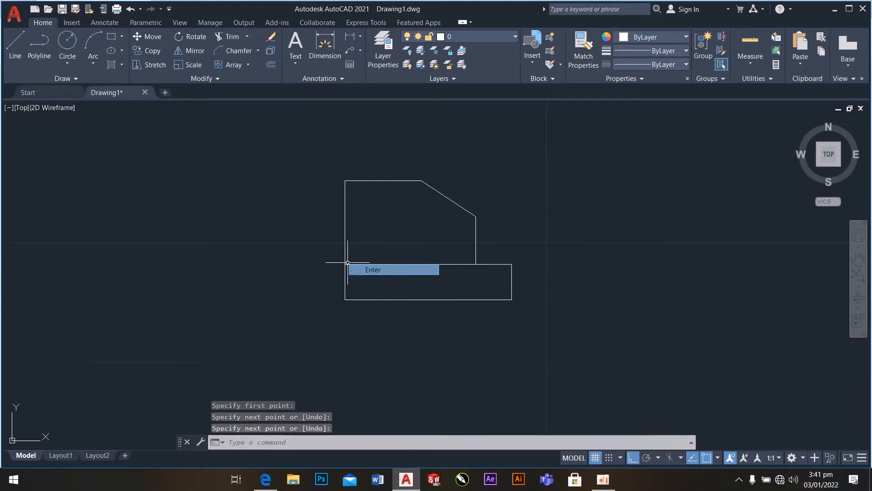
# Draw a line from the lower-left corner 3 to the right and up to the horizontal construction line, and erase its bottom segment.
pyautogui.click(15, 43)
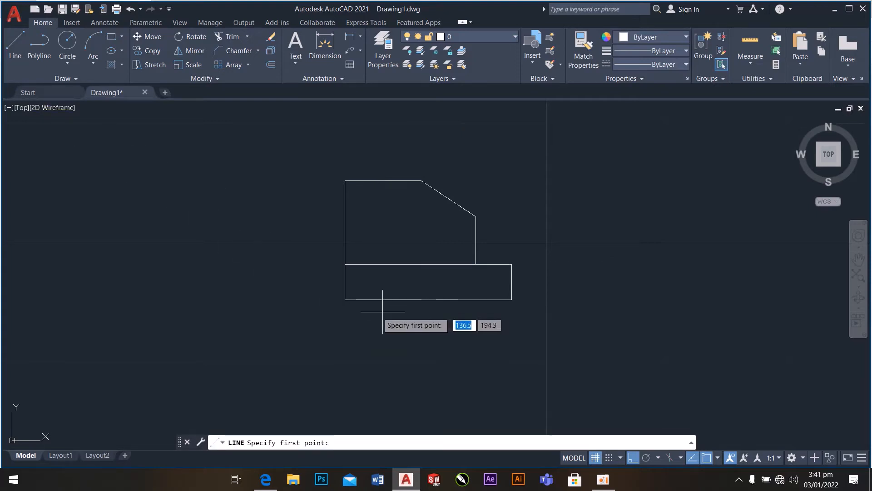
pyautogui.click(345, 299)
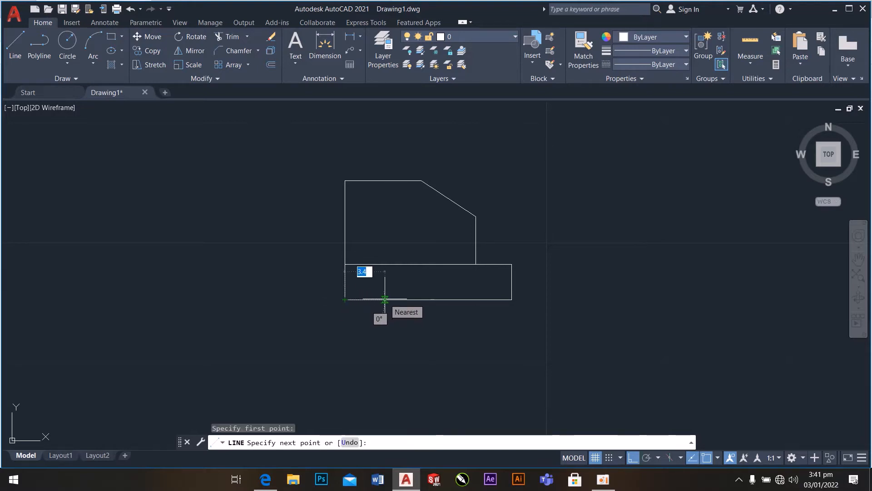
pyautogui.write('3')
pyautogui.press('Return')
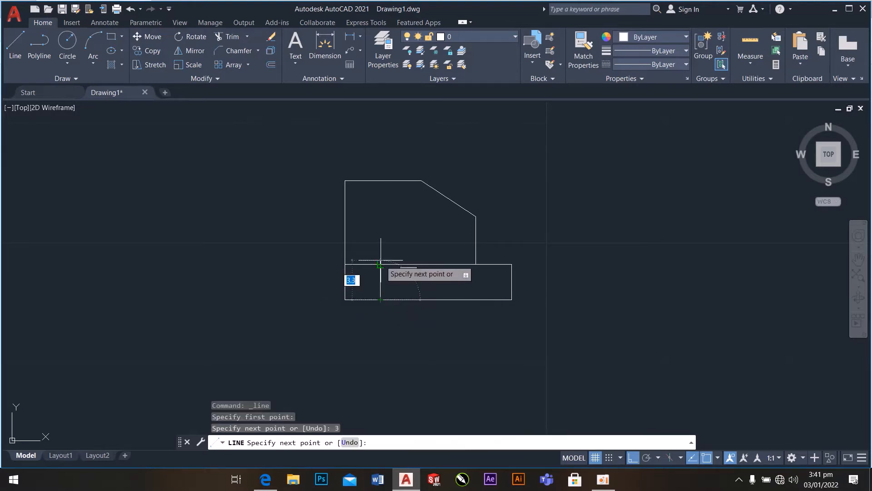
pyautogui.click(381, 264)
pyautogui.press('Return')
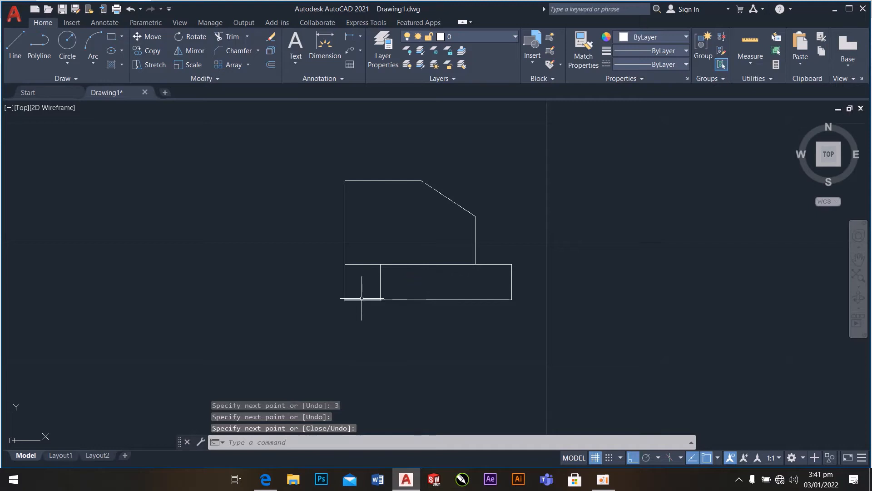
pyautogui.click(363, 298)
pyautogui.press('Delete')
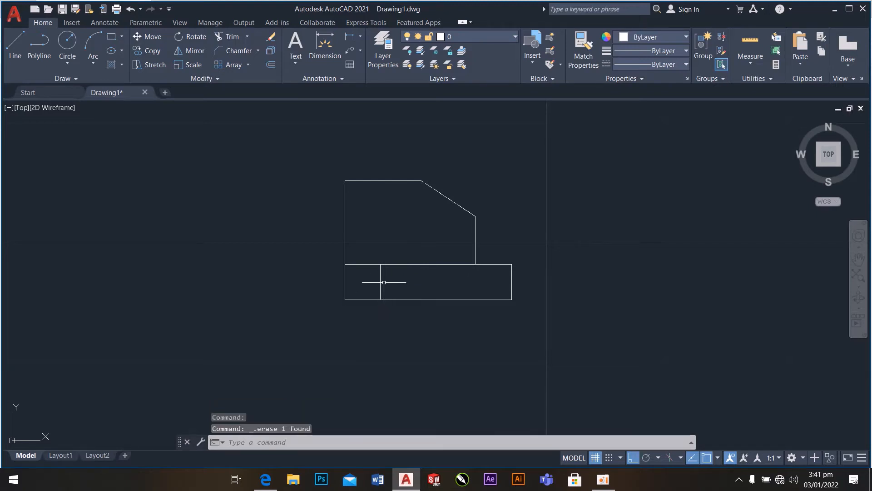
# Stretch the upper end of the short vertical line up to the outline's top edge.
pyautogui.click(380, 282)
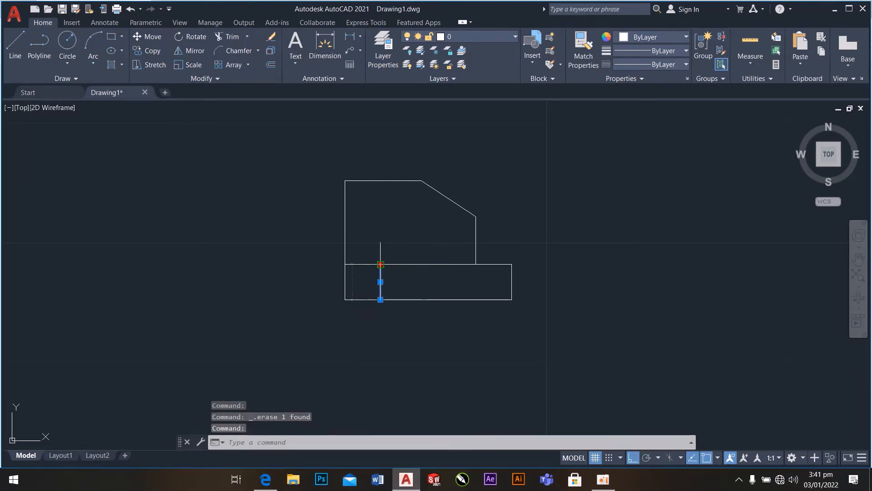
pyautogui.click(380, 264)
pyautogui.click(384, 176)
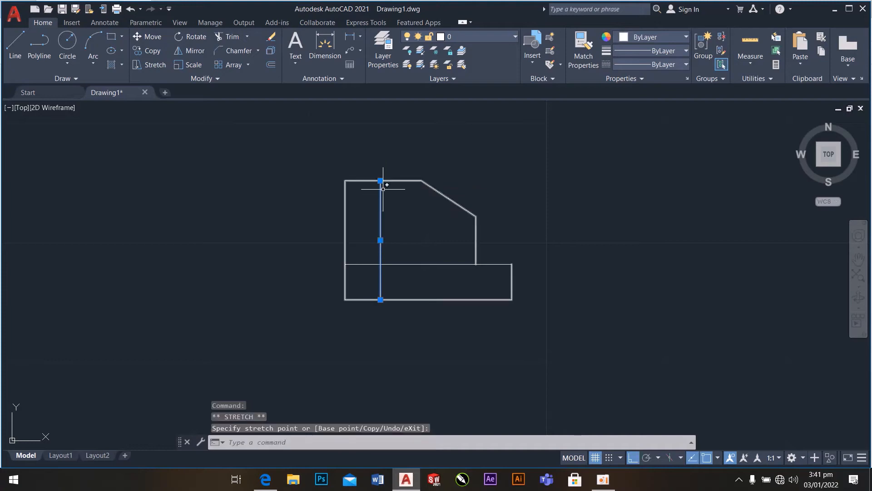
pyautogui.press('Escape')
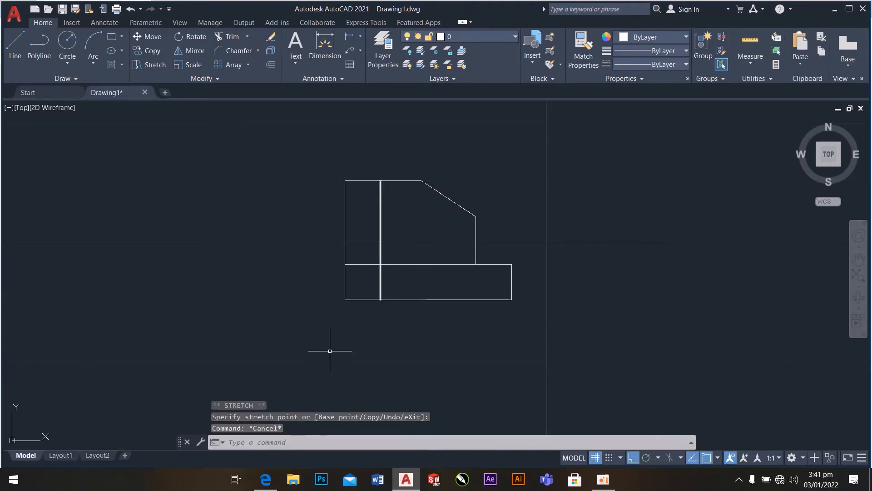
# After checking the reference PDF in Edge, copy the vertical construction line 1 to the left in AutoCAD.
pyautogui.click(272, 485)
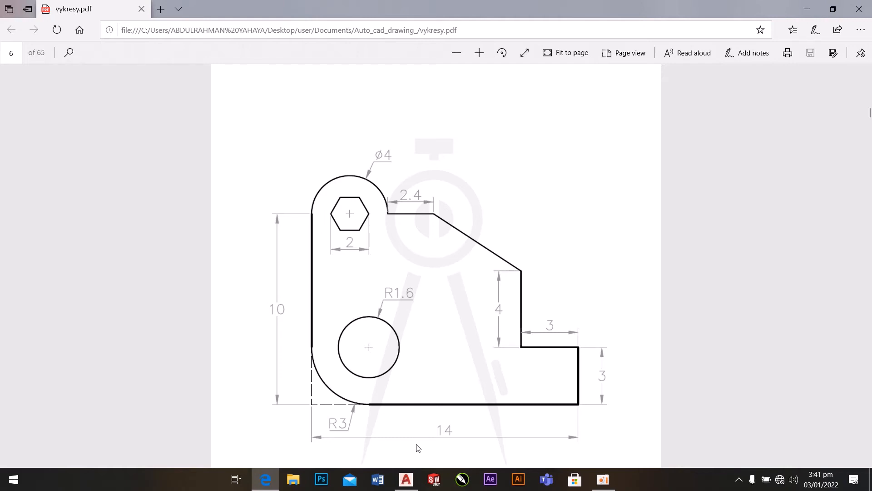
pyautogui.click(405, 479)
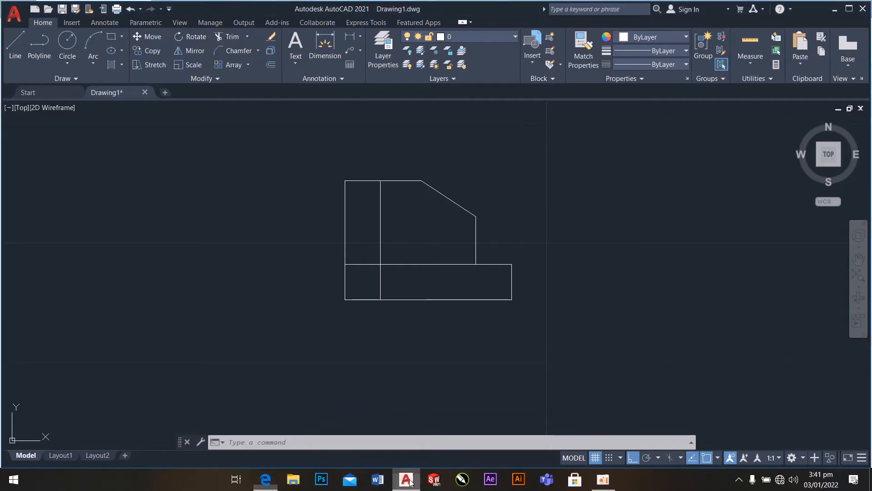
pyautogui.click(380, 216)
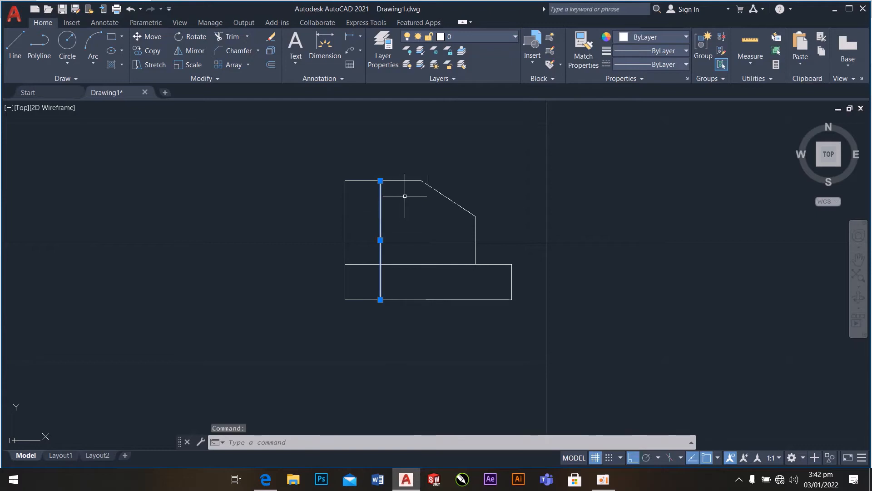
pyautogui.press('Escape')
pyautogui.click(380, 210)
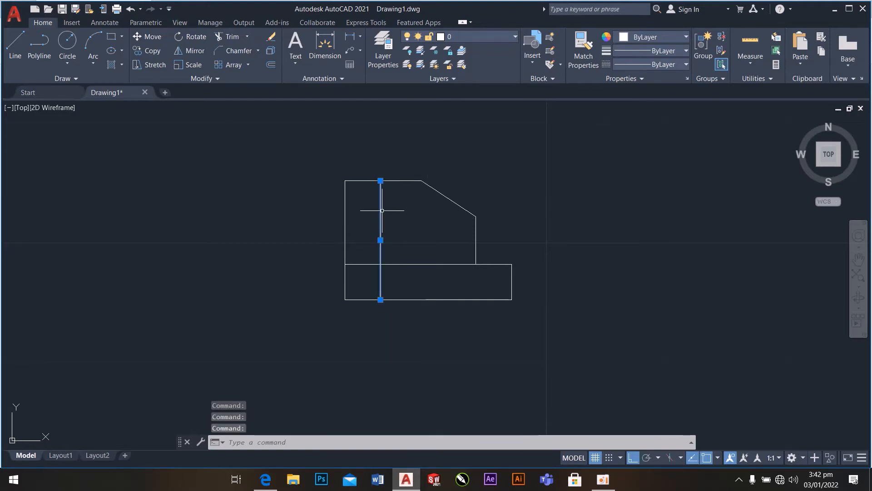
pyautogui.rightClick(381, 211)
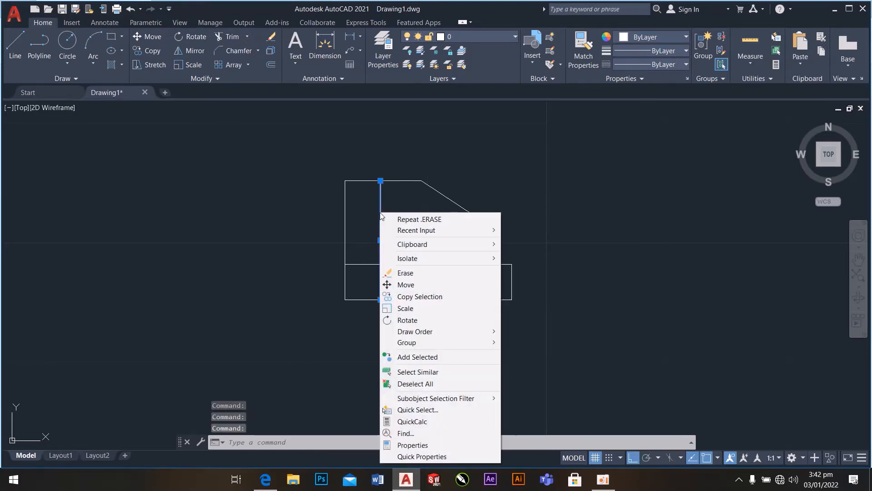
pyautogui.click(412, 297)
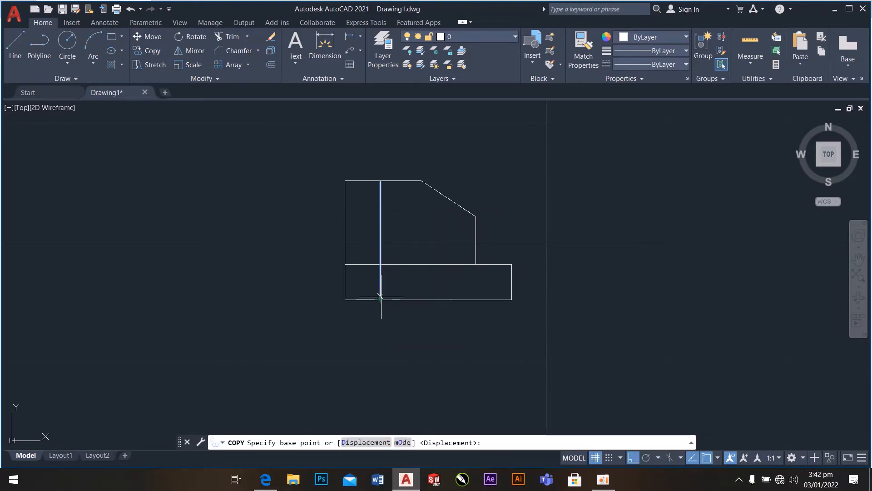
pyautogui.click(380, 181)
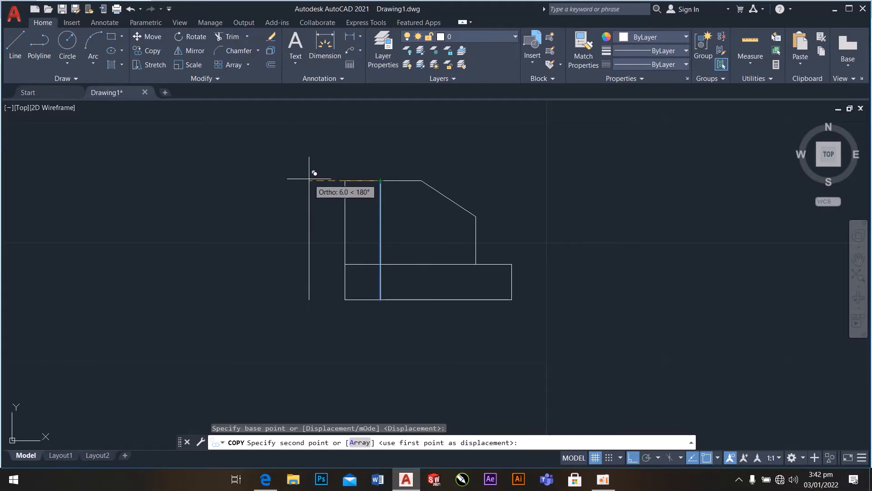
pyautogui.write('1')
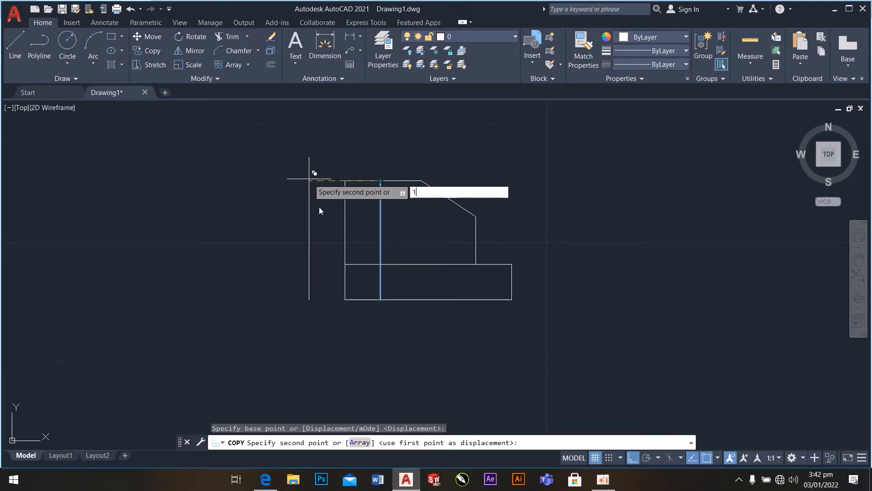
pyautogui.press('Return')
pyautogui.press('Return')
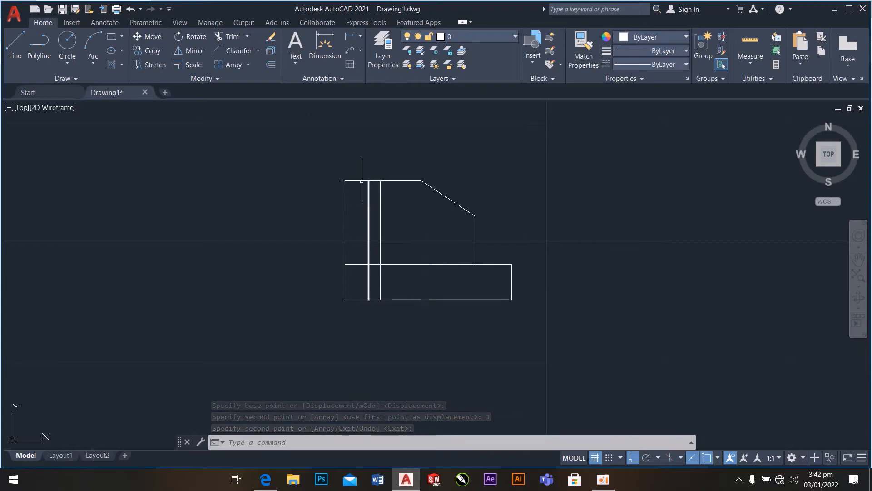
# Check the offsets of both vertical construction lines from the outline's left edge with trial linear dimensions, discarding both dimensions.
pyautogui.click(351, 38)
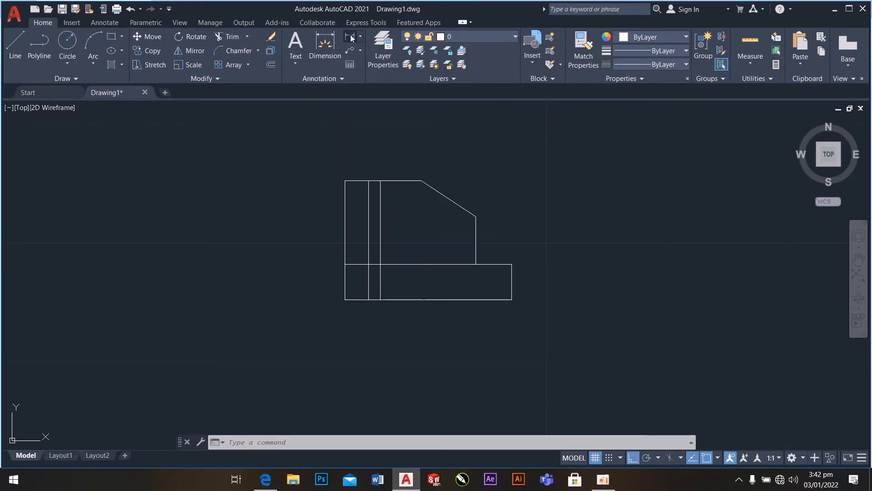
pyautogui.click(346, 180)
pyautogui.click(368, 181)
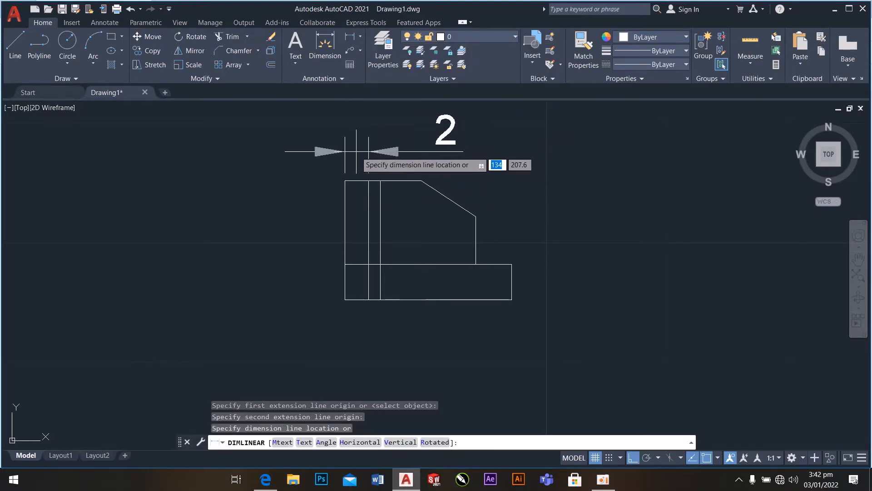
pyautogui.press('Escape')
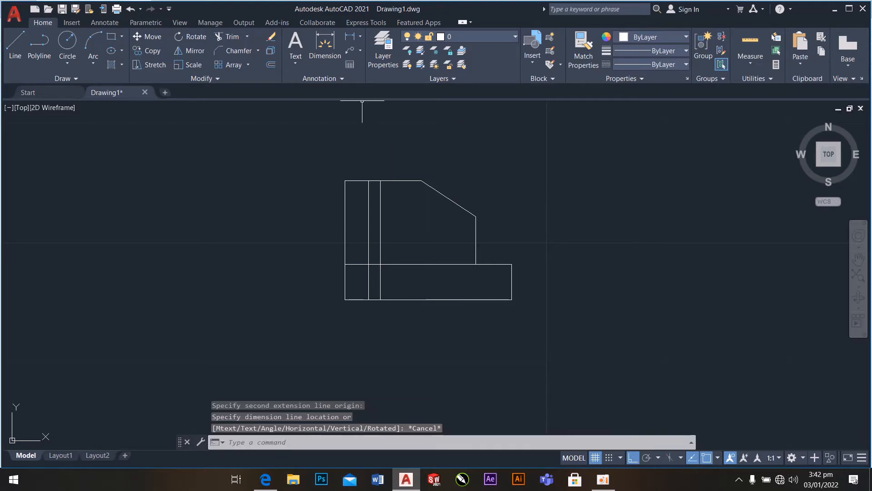
pyautogui.click(351, 38)
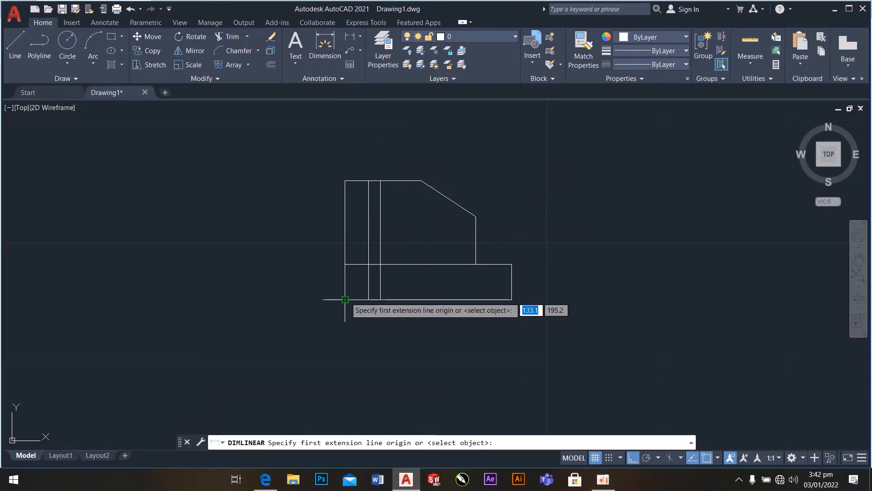
pyautogui.click(345, 300)
pyautogui.click(381, 299)
pyautogui.click(382, 335)
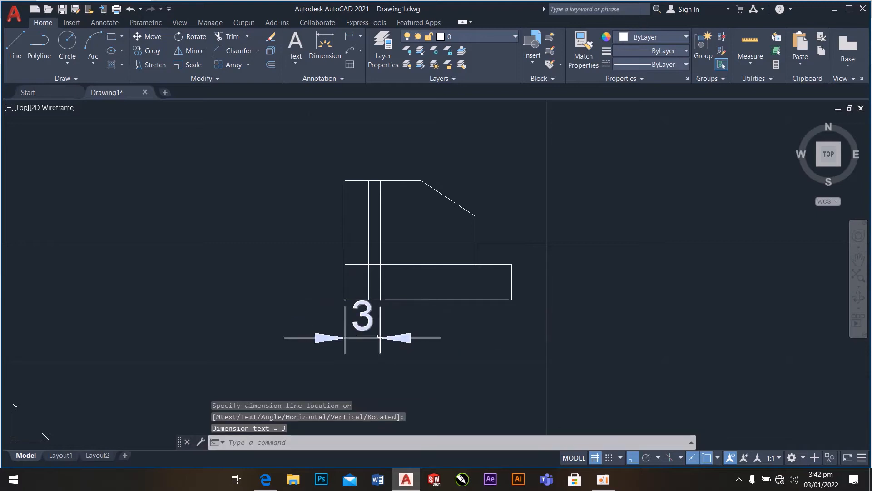
pyautogui.hotkey('ctrl', 'z')
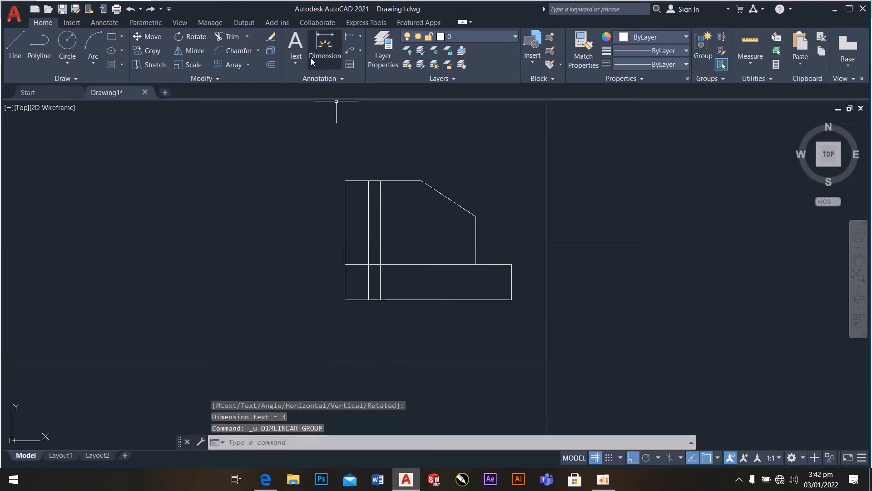
# After checking the reference PDF in Edge, draw a circle of radius 1.6 in AutoCAD centred where the right vertical construction line crosses the horizontal one.
pyautogui.click(264, 487)
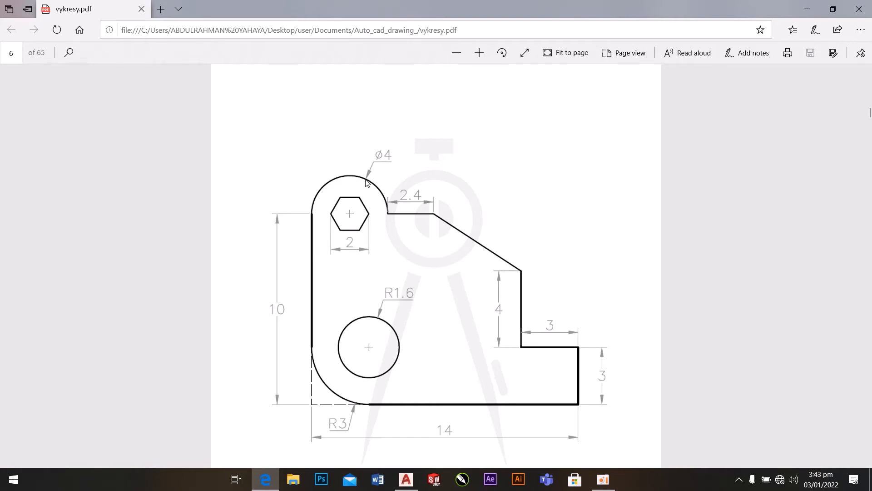
pyautogui.click(405, 479)
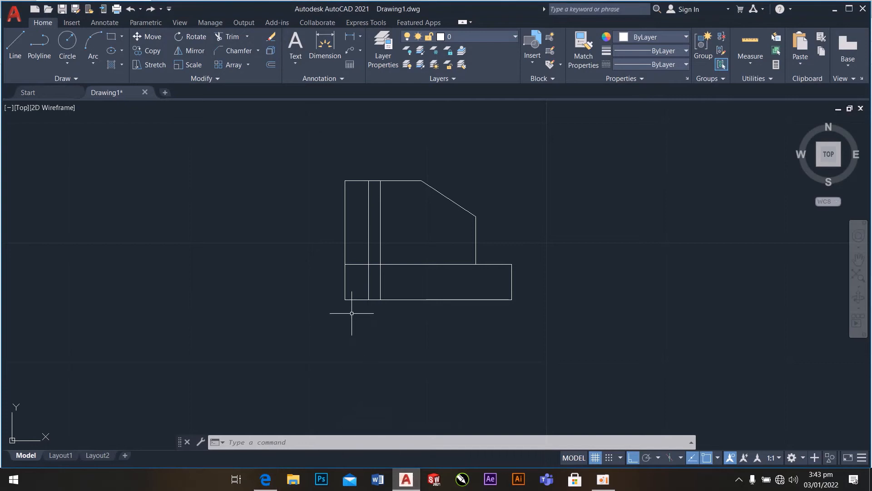
pyautogui.click(67, 63)
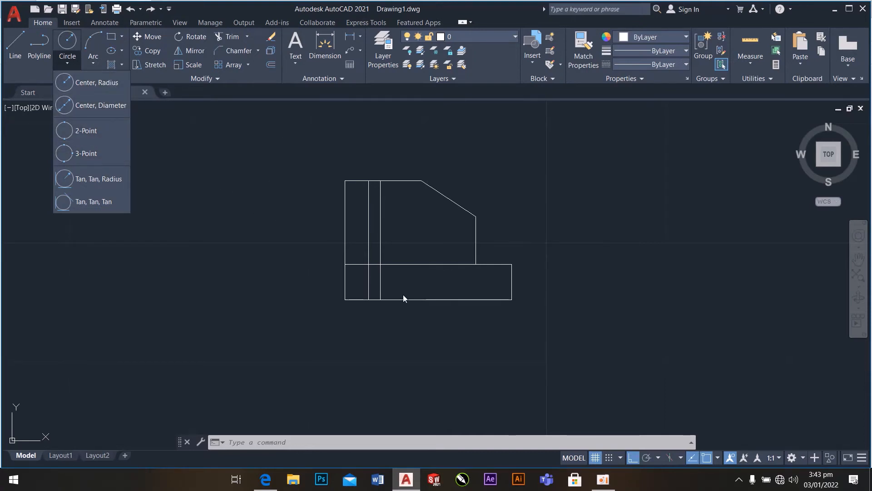
pyautogui.click(95, 82)
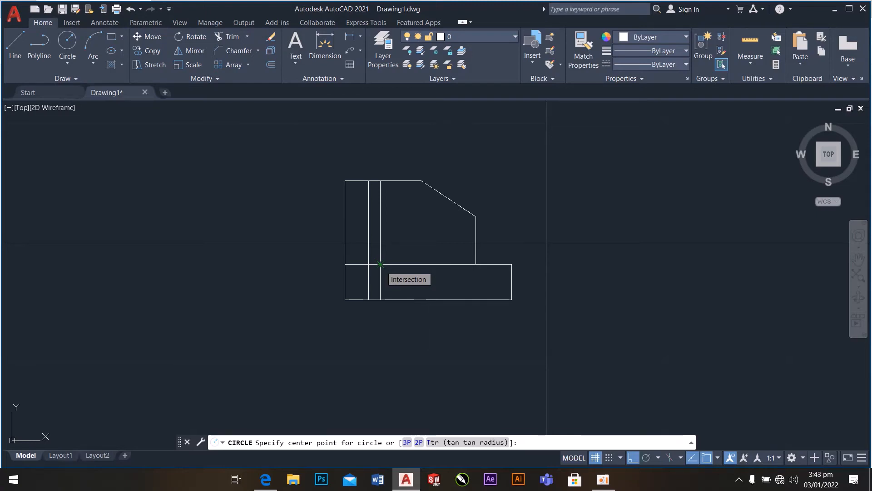
pyautogui.click(380, 264)
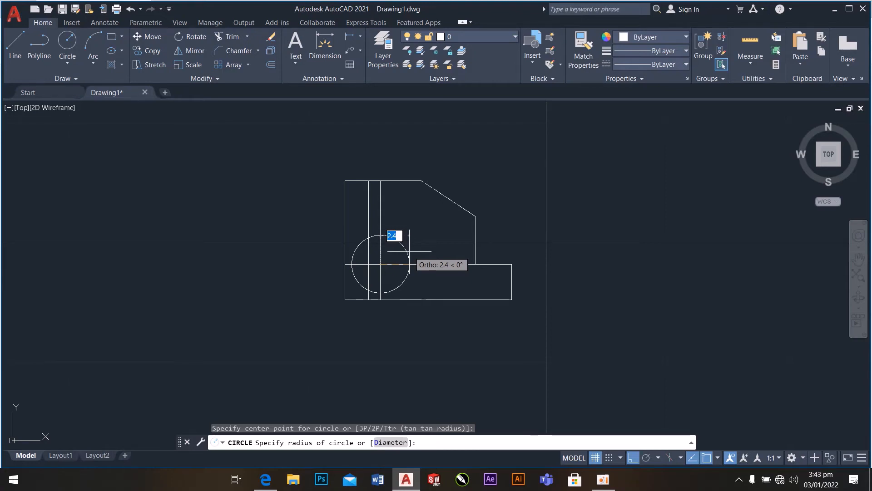
pyautogui.write('1.6')
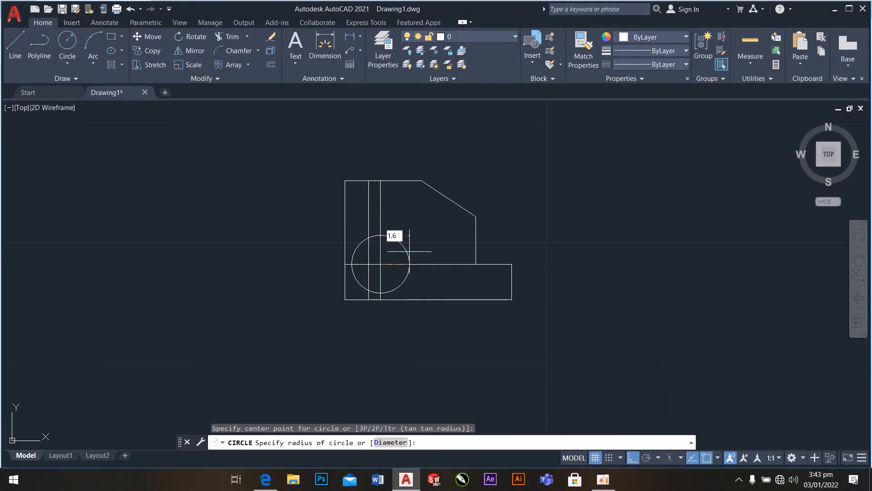
pyautogui.press('Return')
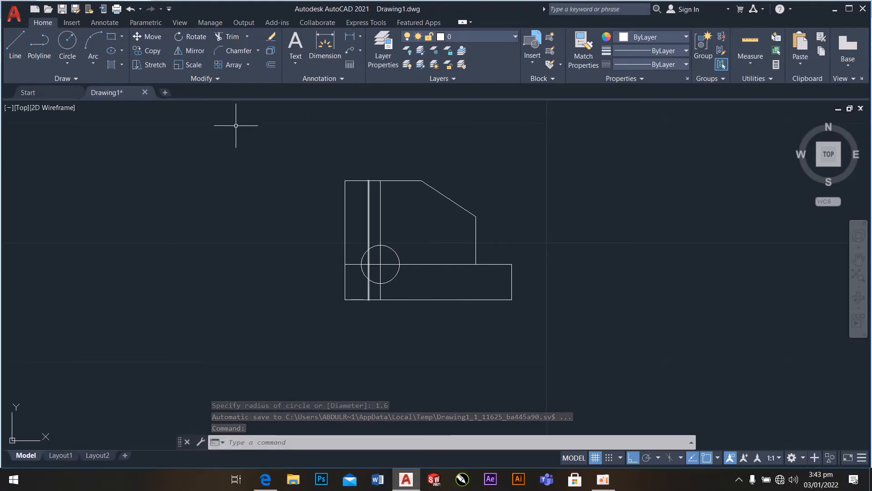
# Draw a circle of diameter 4 centred on the upper end of the left vertical construction line.
pyautogui.click(69, 58)
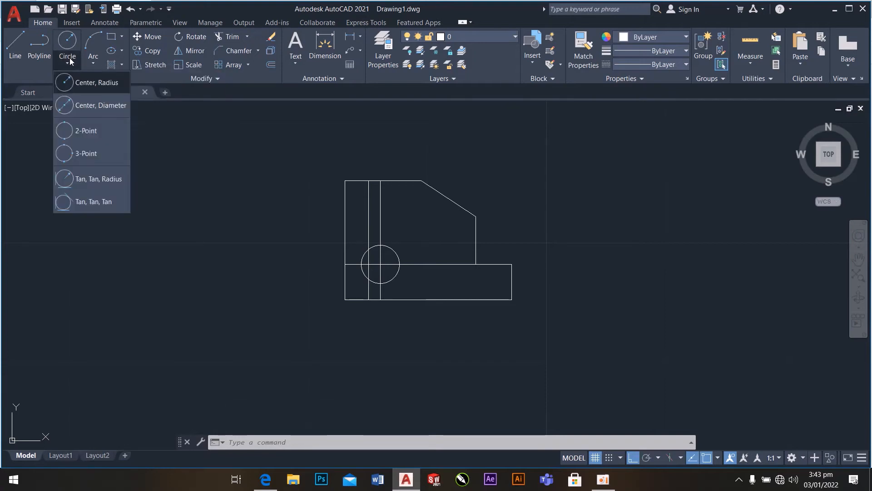
pyautogui.click(99, 105)
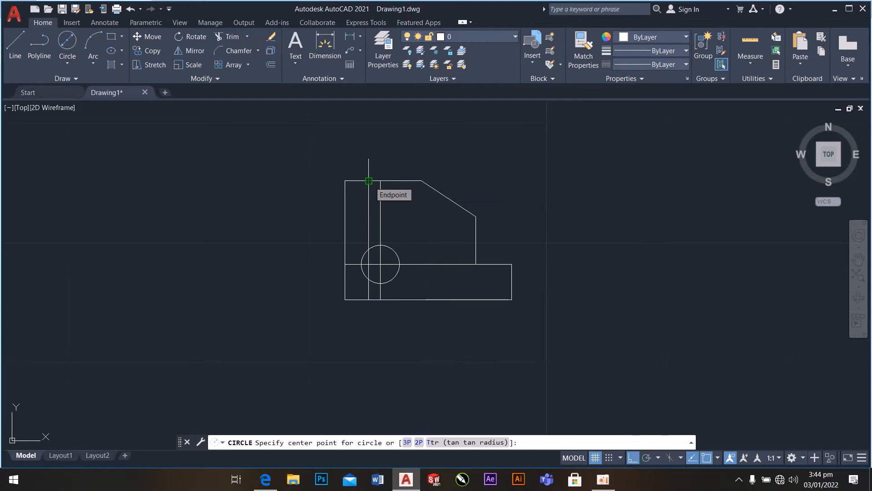
pyautogui.click(369, 180)
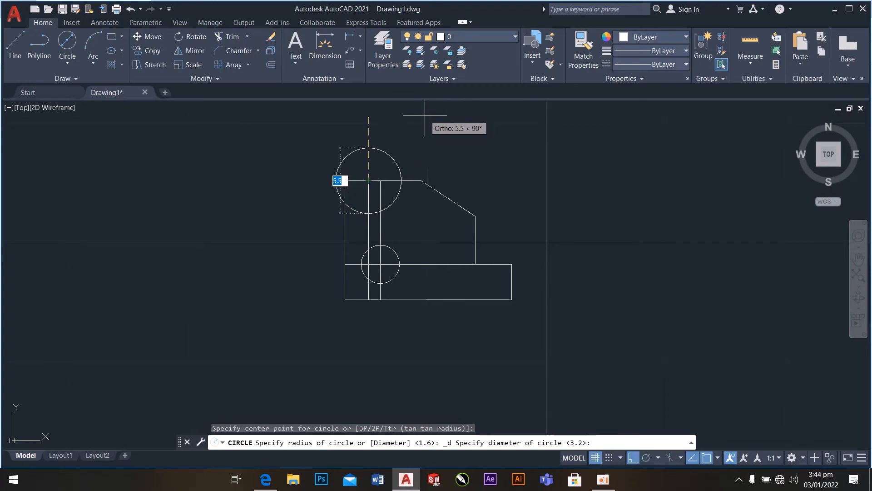
pyautogui.write('4')
pyautogui.press('Return')
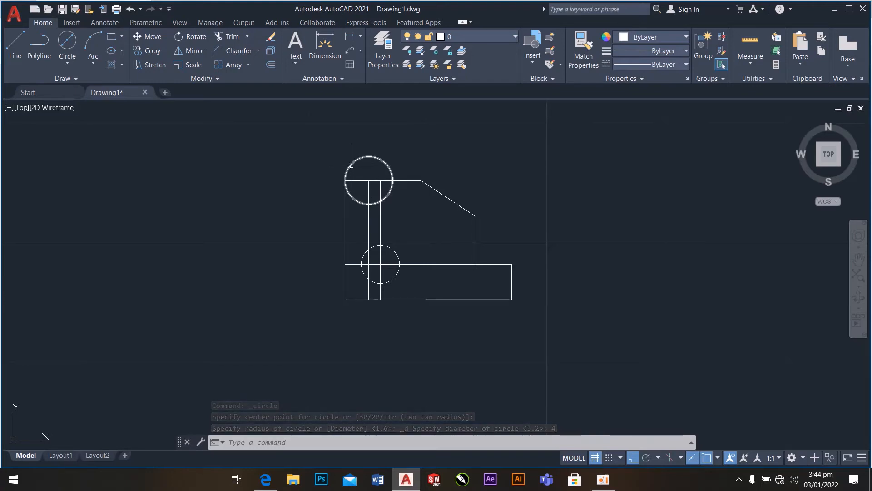
# After checking the reference PDF in Edge, erase the right vertical construction line in AutoCAD.
pyautogui.click(272, 472)
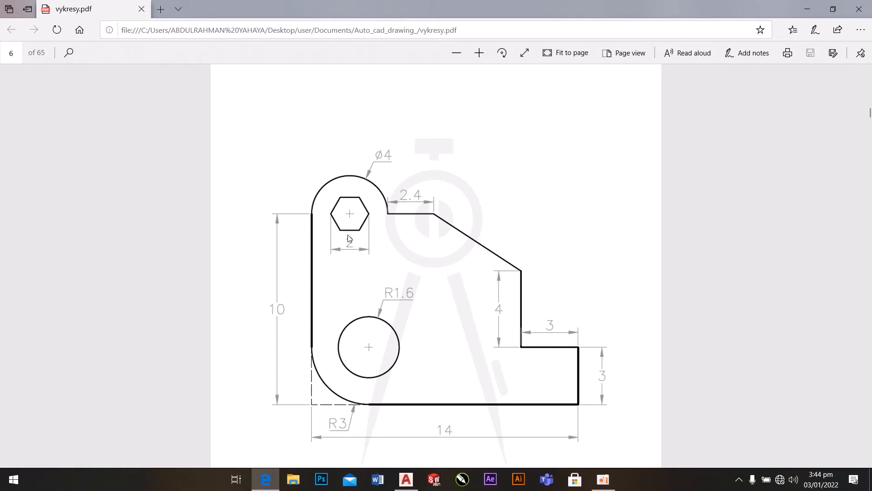
pyautogui.click(264, 481)
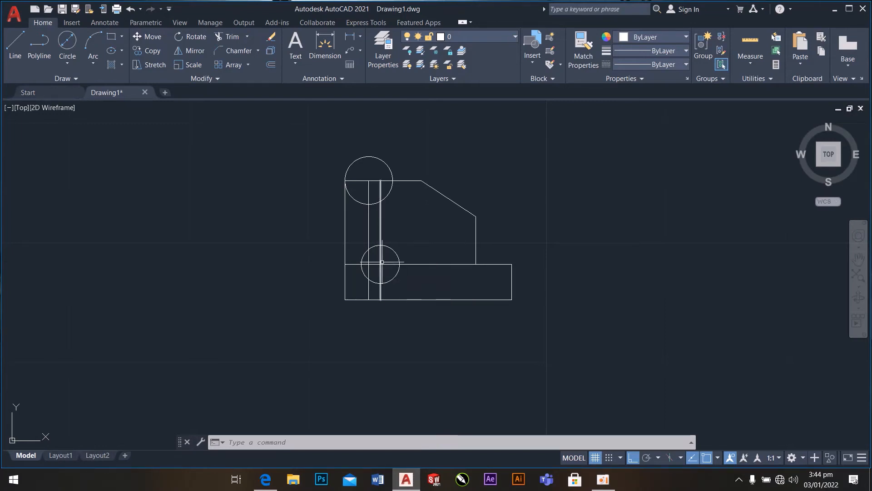
pyautogui.click(380, 232)
pyautogui.press('Escape')
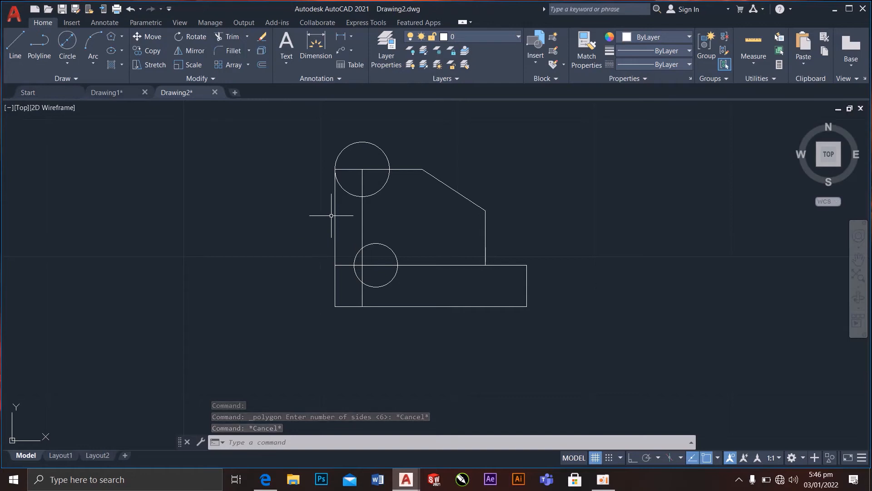
# After checking the hexagon in the reference PDF in Edge, draw a 6-sided polygon in AutoCAD, inscribed in radius 1 and centred on the upper circle's centre.
pyautogui.click(111, 37)
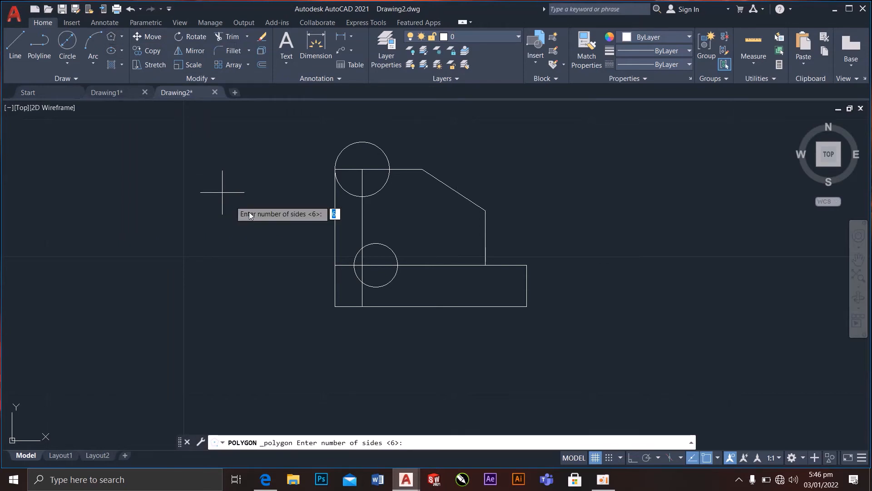
pyautogui.click(266, 480)
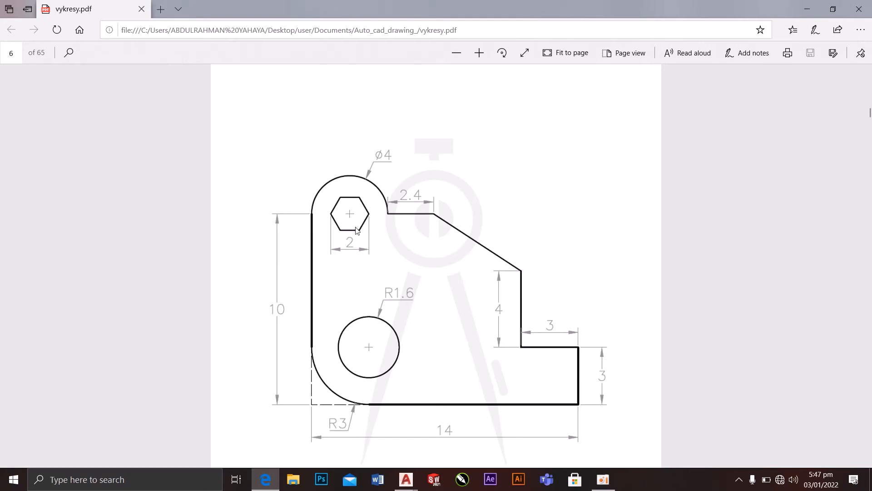
pyautogui.click(266, 484)
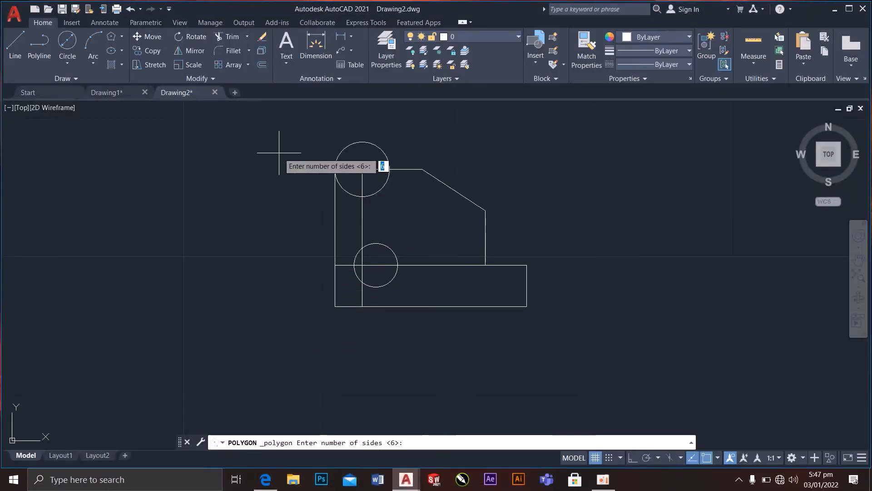
pyautogui.write('6')
pyautogui.press('Return')
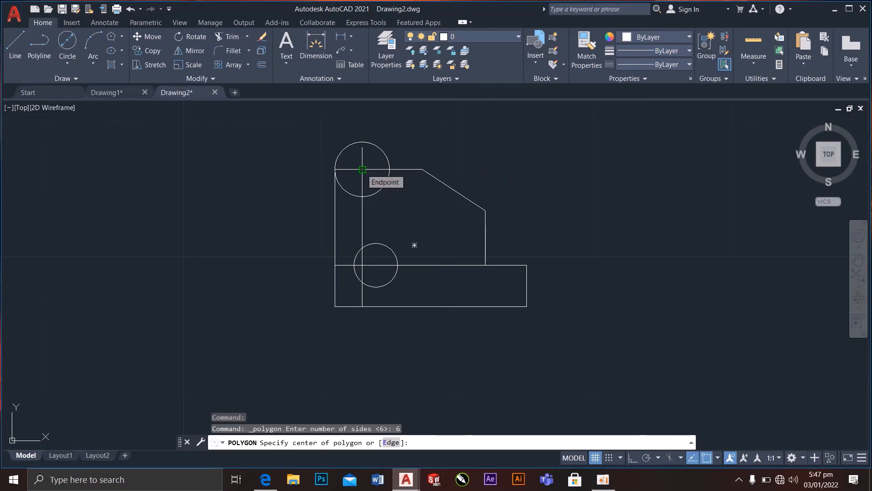
pyautogui.click(362, 169)
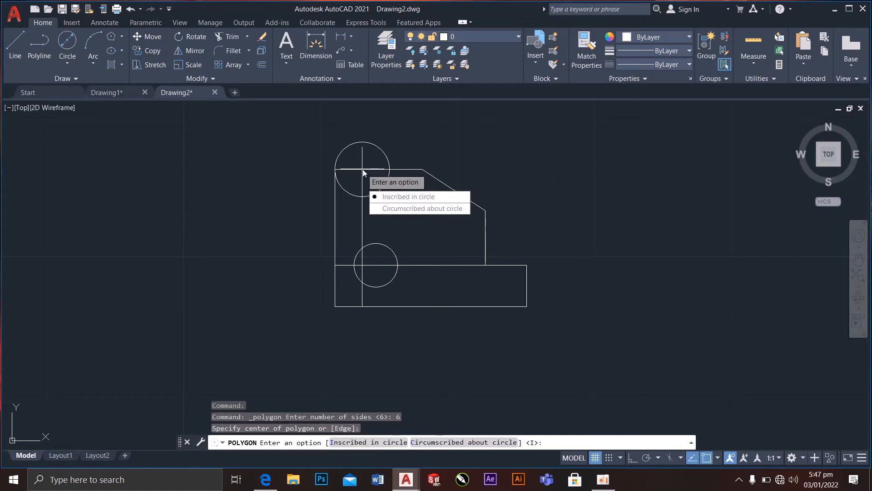
pyautogui.click(394, 197)
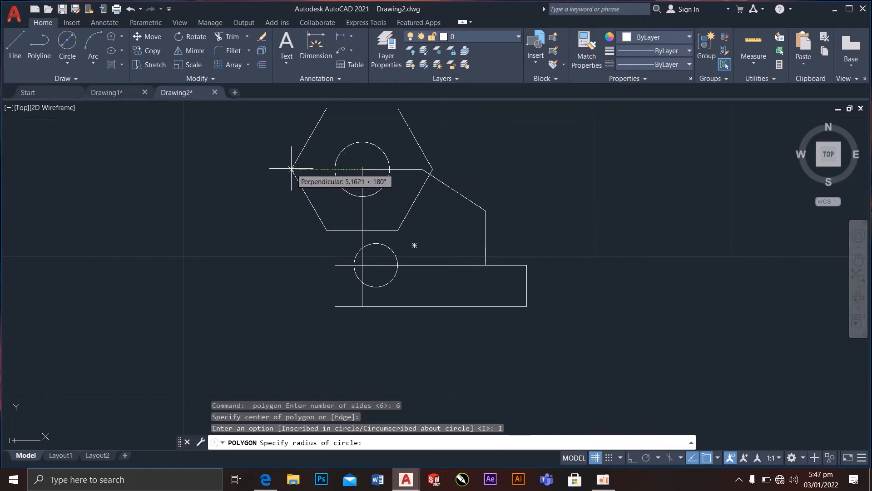
pyautogui.write('1')
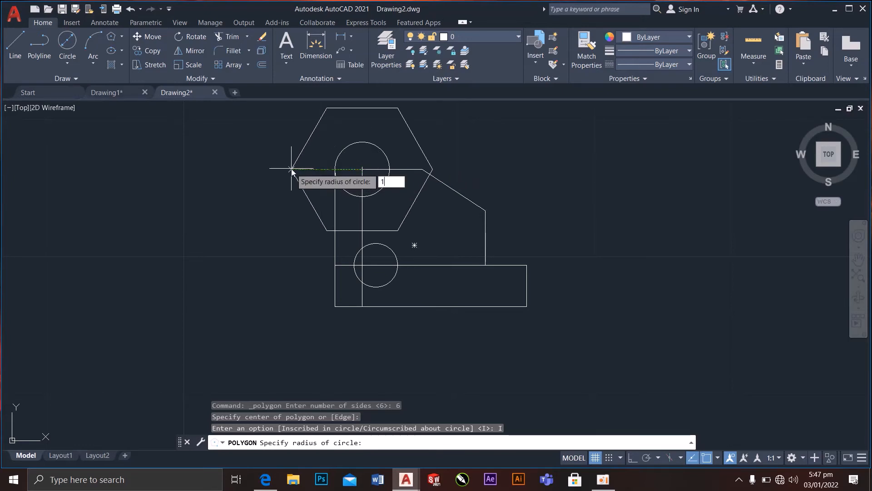
pyautogui.press('Return')
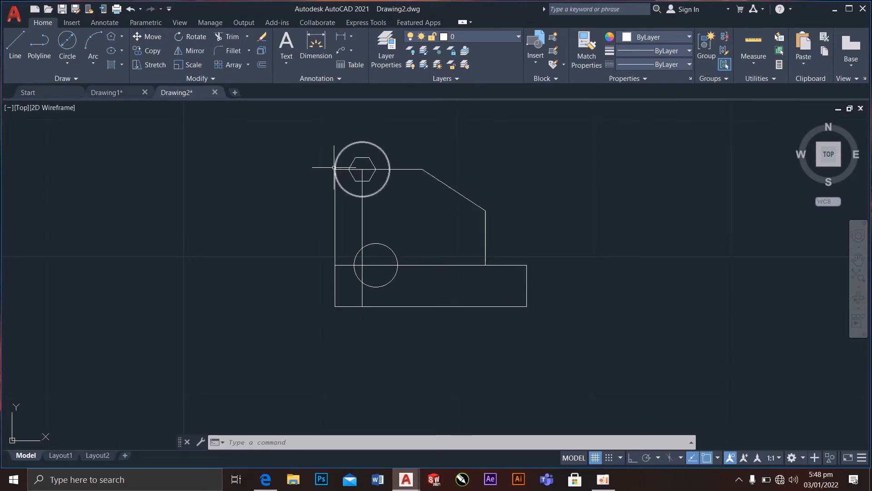
# Using the outline and the upper circle as cutting edges, trim the circle's lower portion and the outline segment crossing it.
pyautogui.click(335, 208)
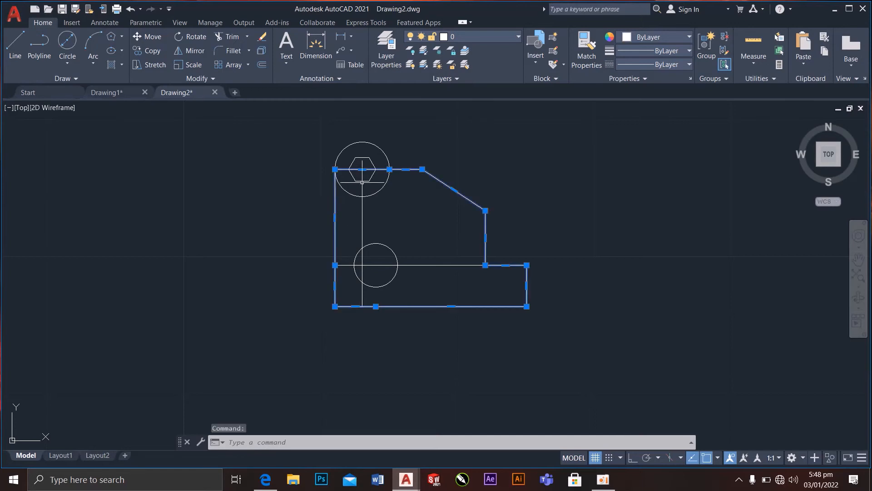
pyautogui.click(351, 193)
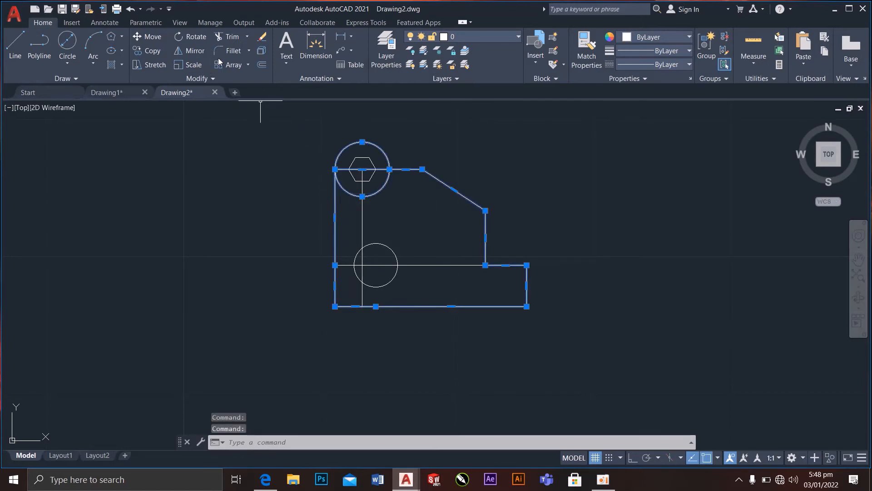
pyautogui.click(236, 38)
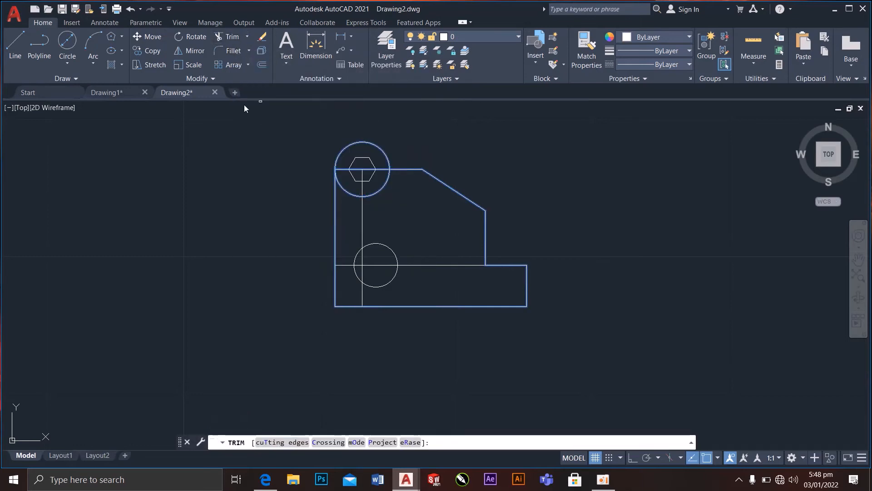
pyautogui.click(350, 192)
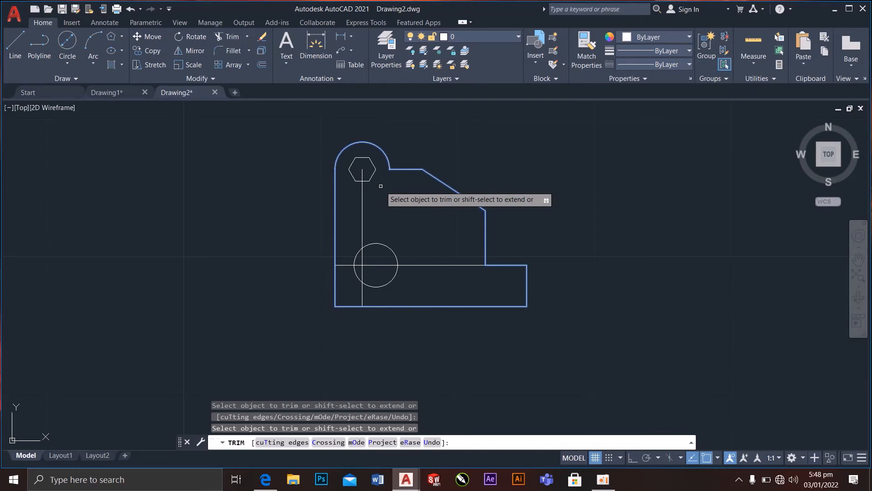
pyautogui.press('Escape')
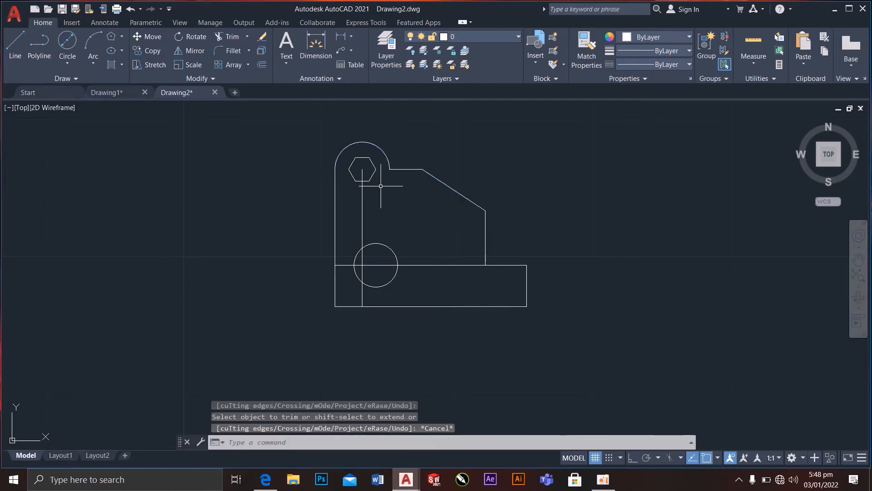
# Erase the remaining vertical construction line and the horizontal construction line through the lower circle.
pyautogui.click(362, 208)
pyautogui.press('Delete')
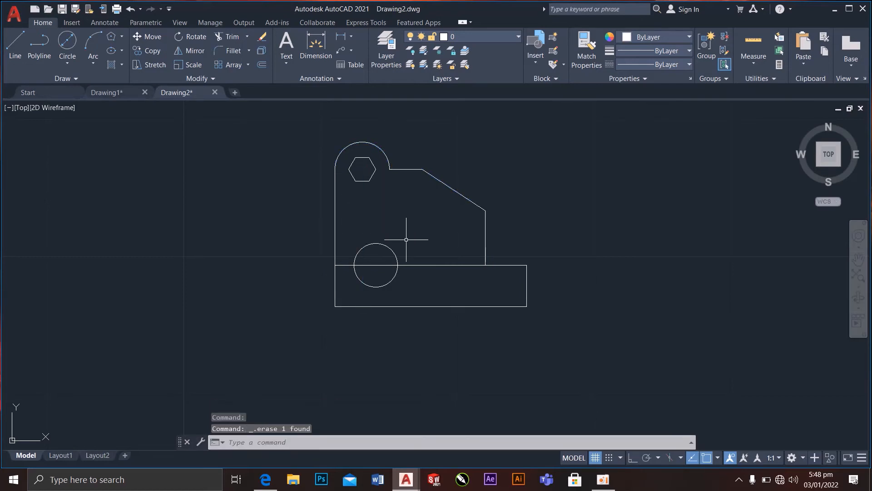
pyautogui.click(437, 265)
pyautogui.press('Delete')
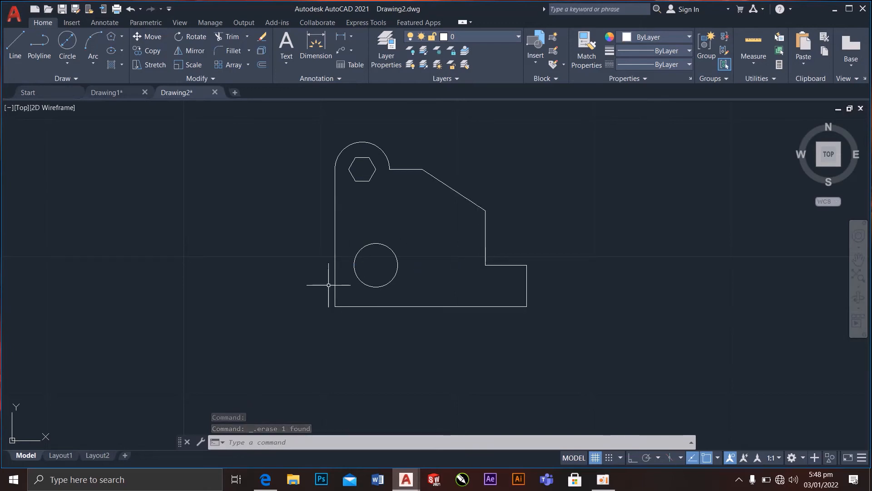
# After checking the corner radius in the reference PDF in Edge, fillet the bracket's lower-left corner with radius 3 in AutoCAD.
pyautogui.click(264, 478)
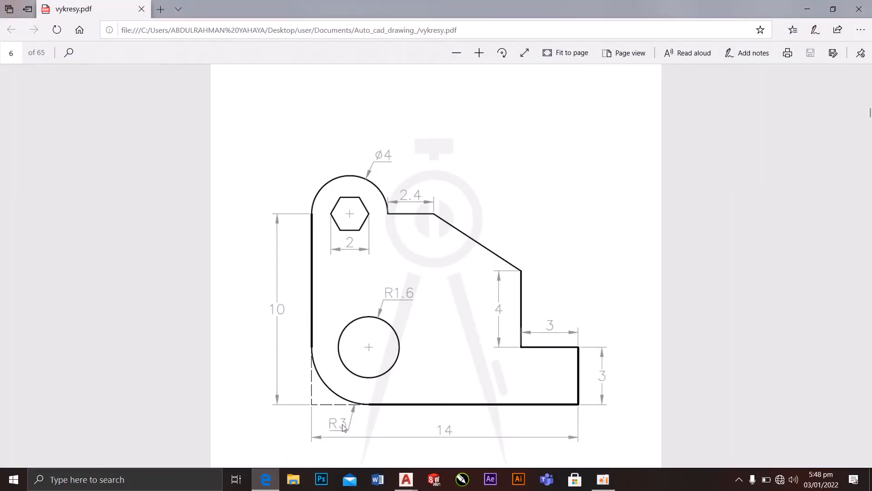
pyautogui.click(277, 474)
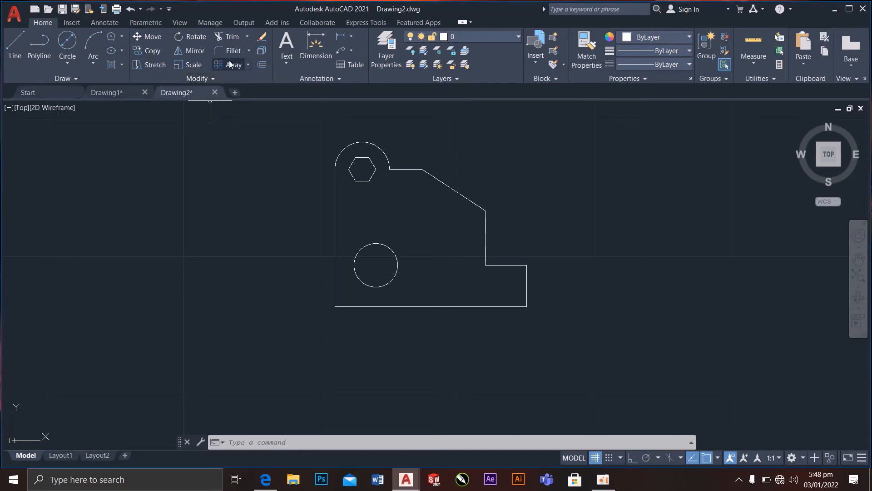
pyautogui.click(238, 50)
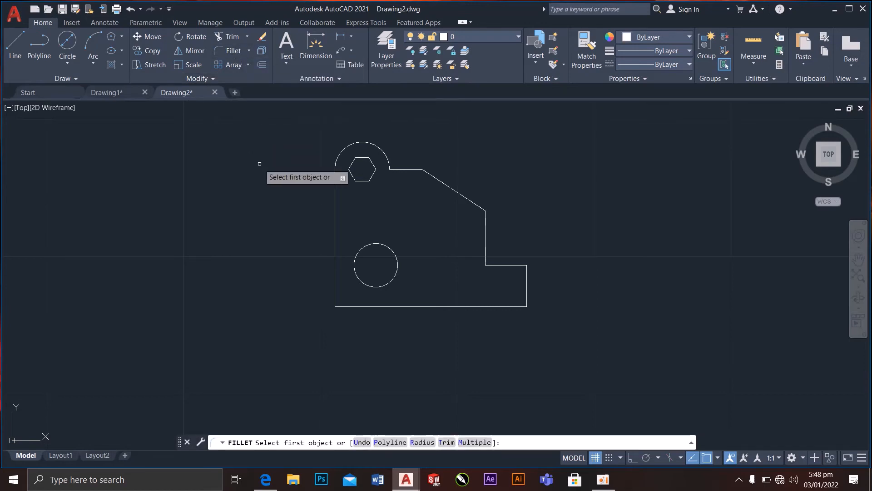
pyautogui.write('r')
pyautogui.press('Return')
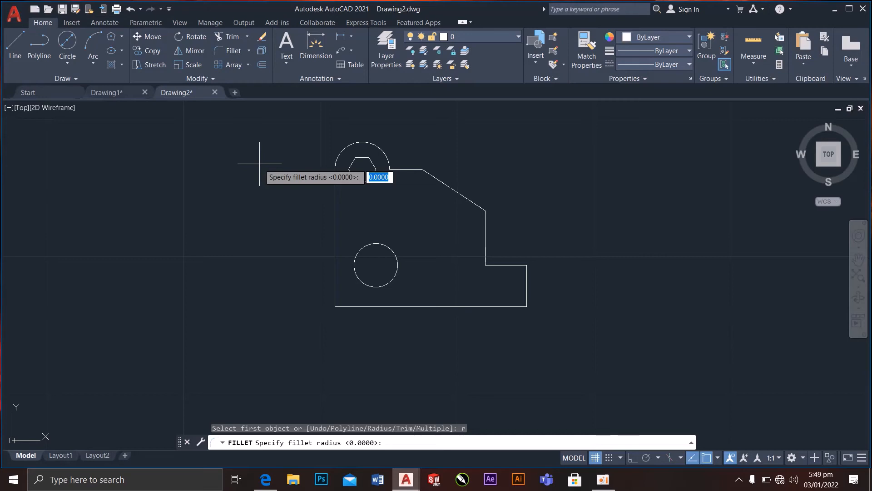
pyautogui.write('3')
pyautogui.press('Return')
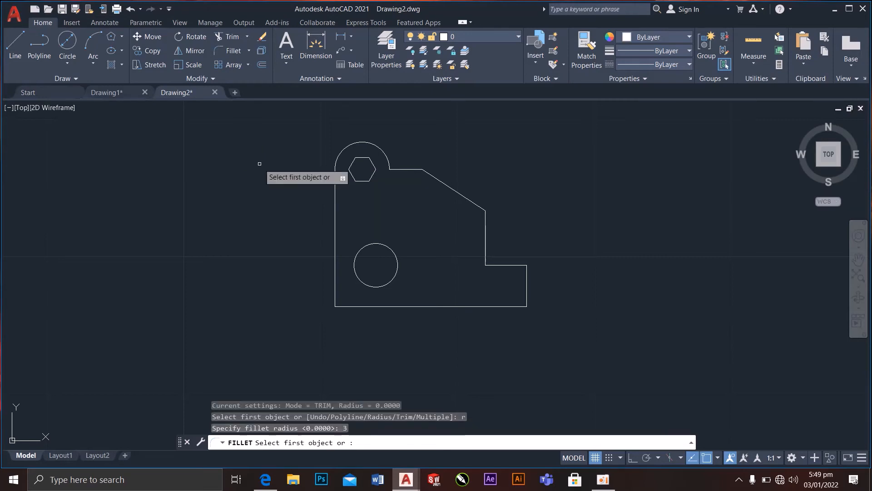
pyautogui.click(336, 275)
pyautogui.click(362, 307)
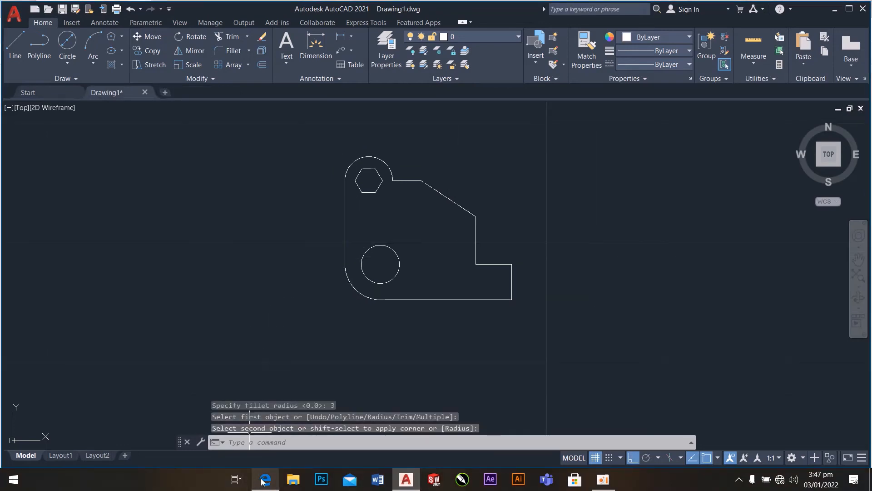
# After comparing with the reference PDF in Edge, add a horizontal linear dimension in AutoCAD for the bracket's overall width, placed below its base.
pyautogui.hotkey('alt', 'Tab')
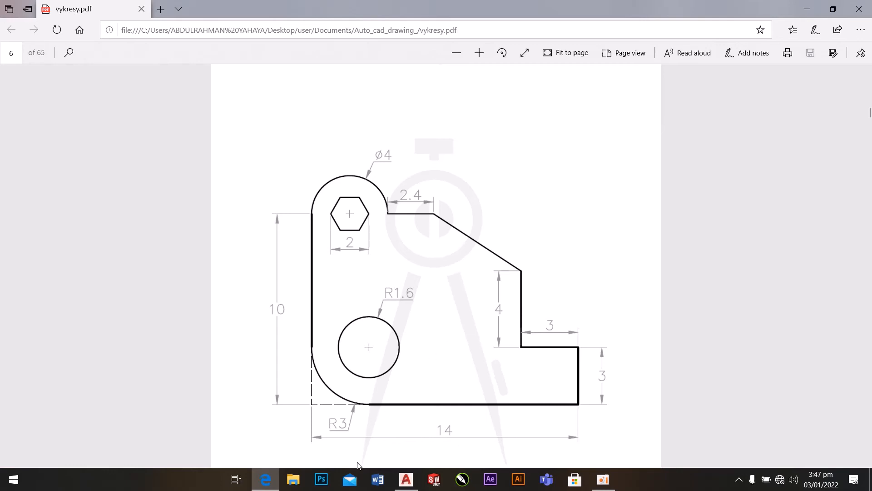
pyautogui.moveTo(264, 482)
pyautogui.click(265, 482)
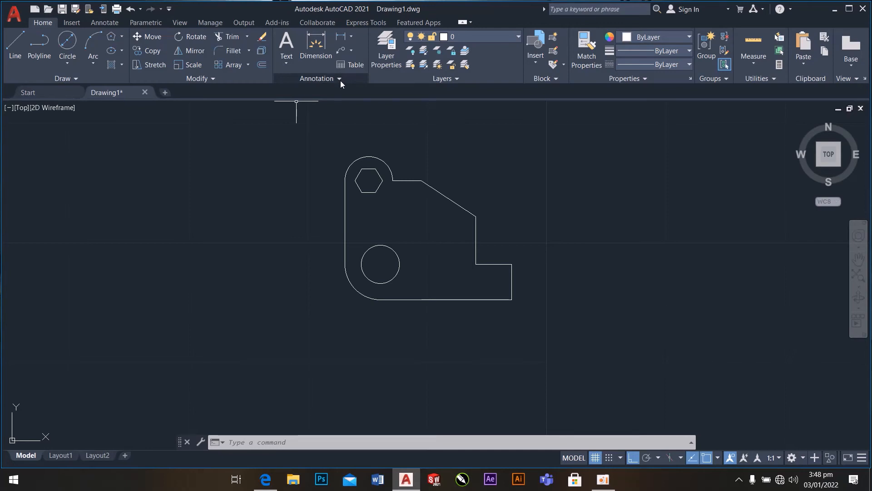
pyautogui.click(352, 36)
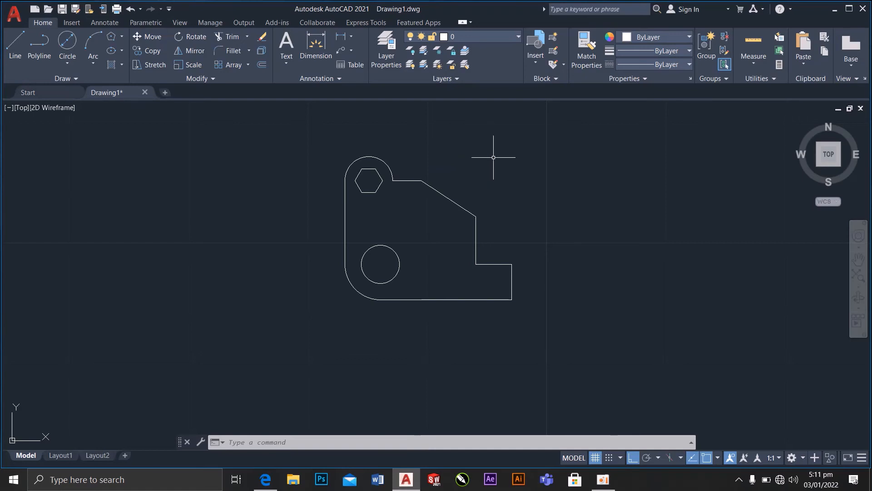
pyautogui.click(351, 38)
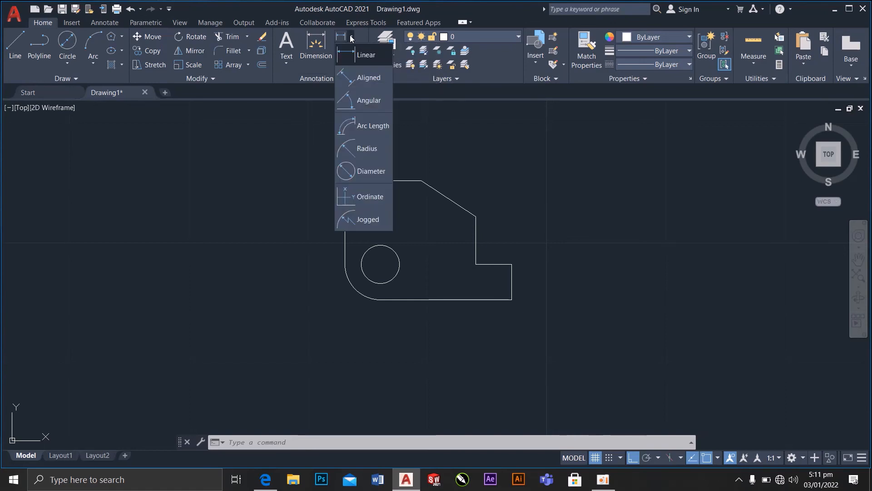
pyautogui.click(365, 56)
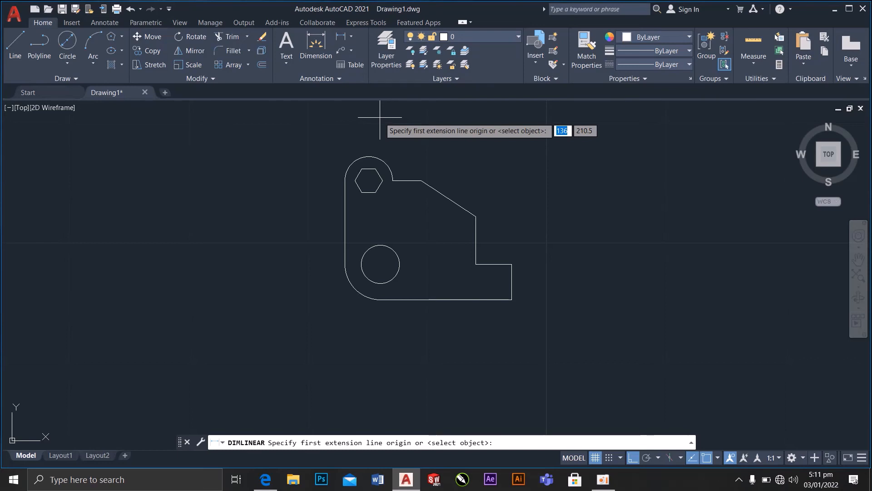
pyautogui.click(511, 299)
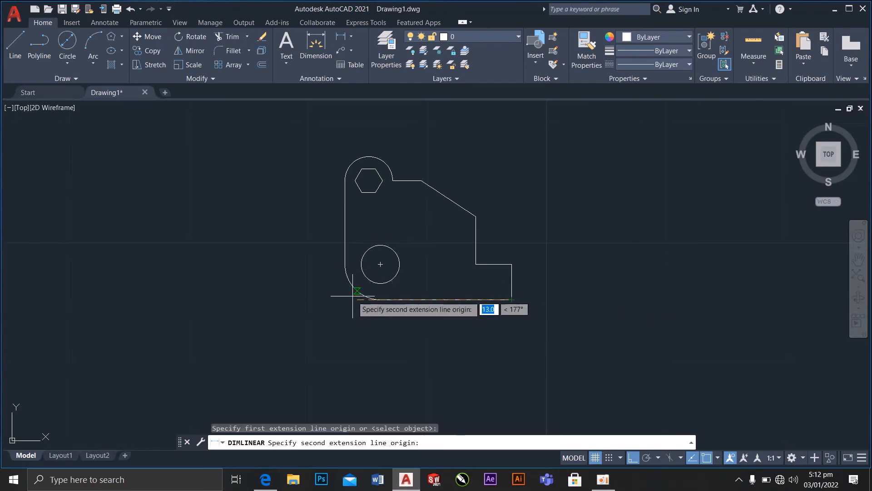
pyautogui.click(346, 264)
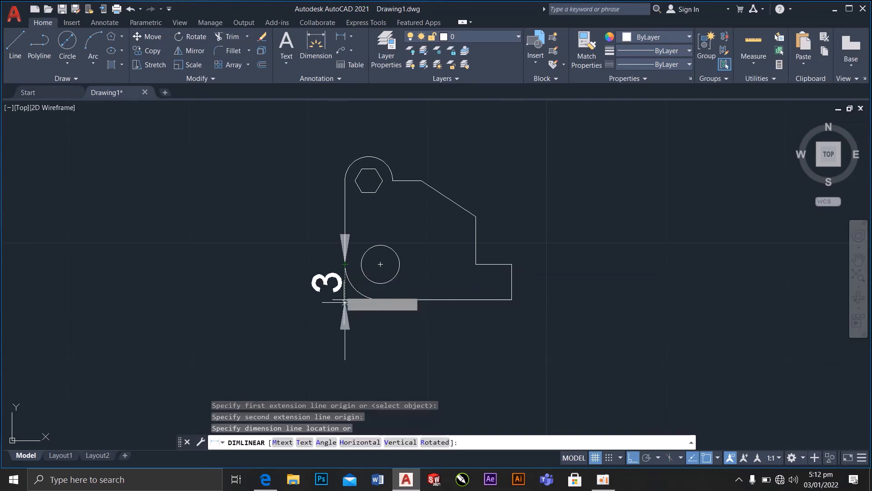
pyautogui.click(392, 354)
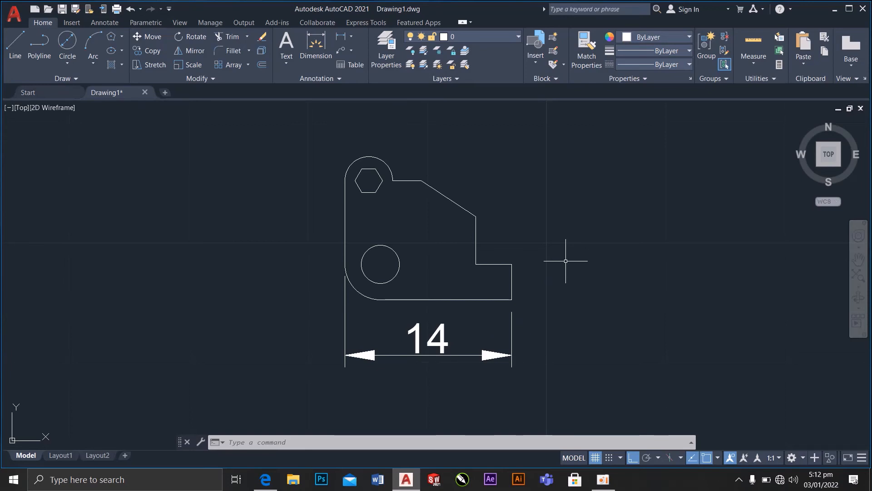
# Modify the ISO-25 dimension style, setting its arrow size to 0.5.
pyautogui.write('di')
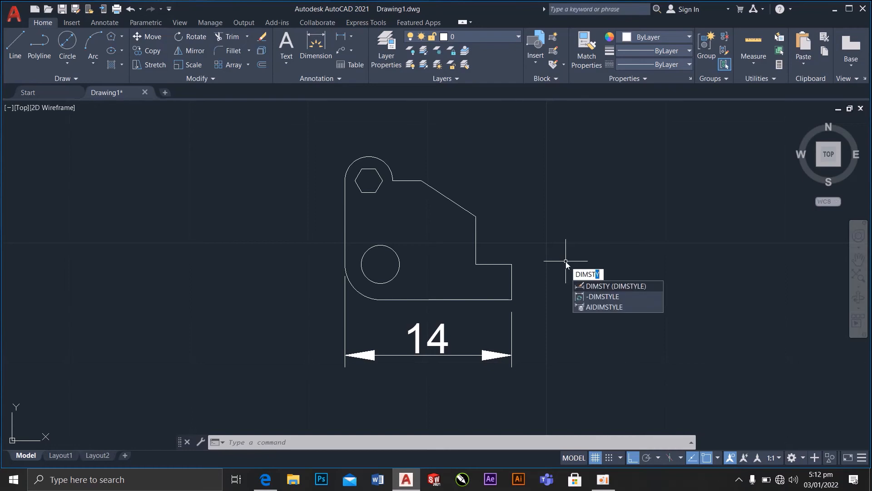
pyautogui.press('Return')
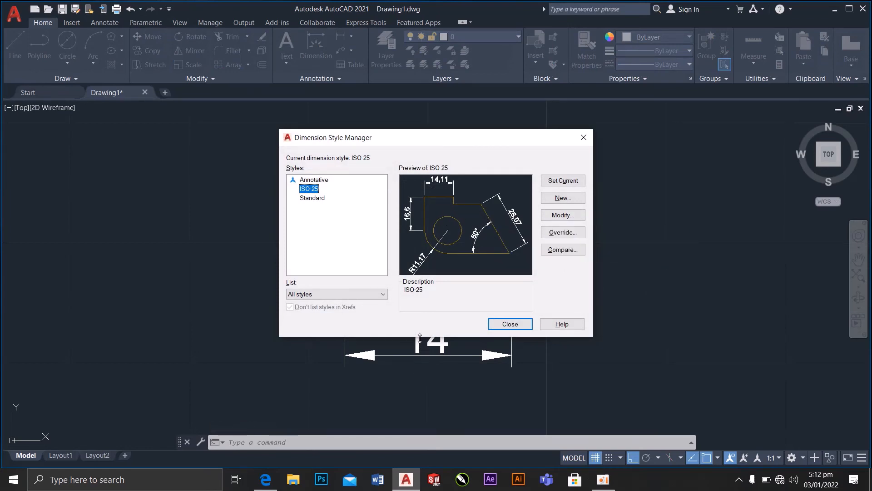
pyautogui.click(571, 218)
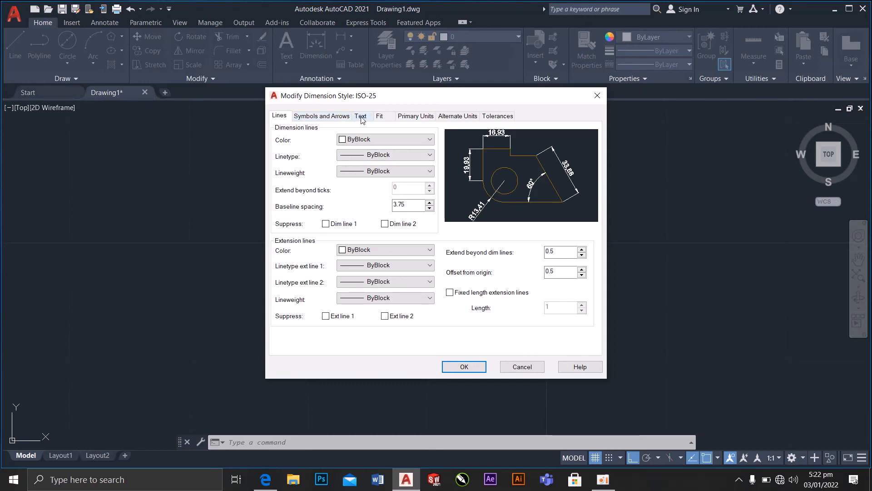
pyautogui.click(317, 117)
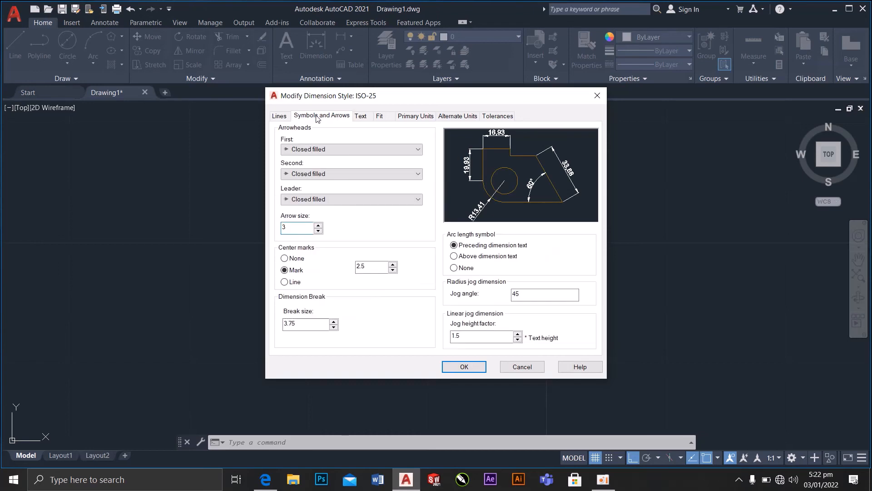
pyautogui.click(300, 228)
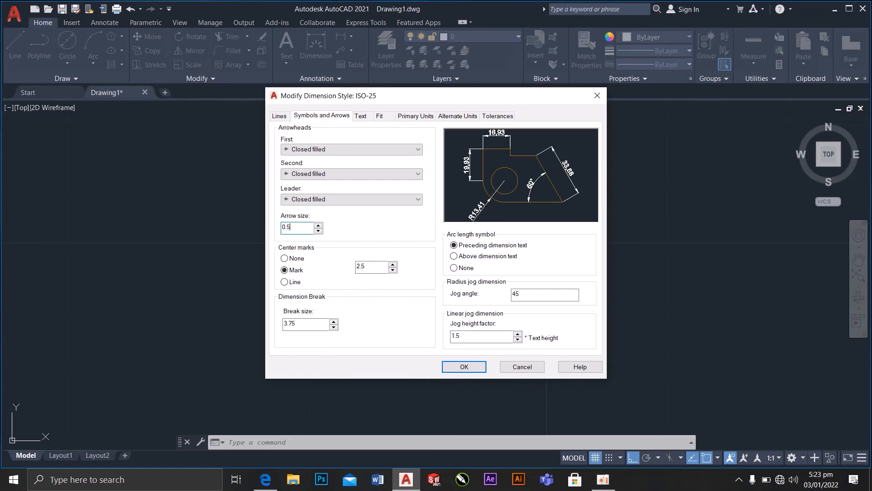
pyautogui.click(276, 228)
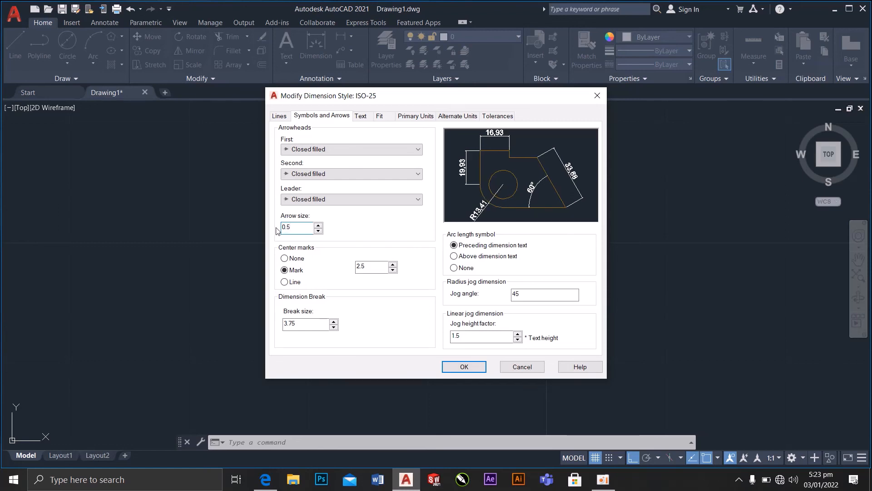
# Set the ISO-25 dimension text height to 0.5, then apply the style changes and close the Dimension Style Manager.
pyautogui.click(361, 117)
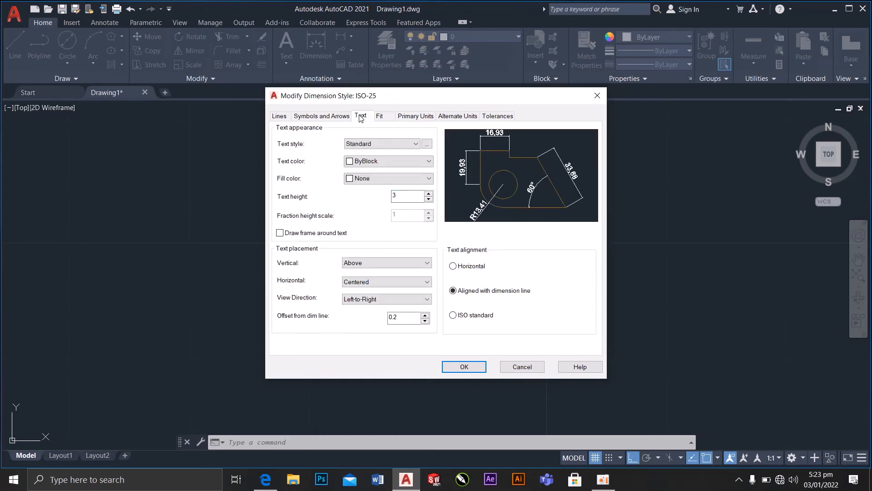
pyautogui.doubleClick(395, 197)
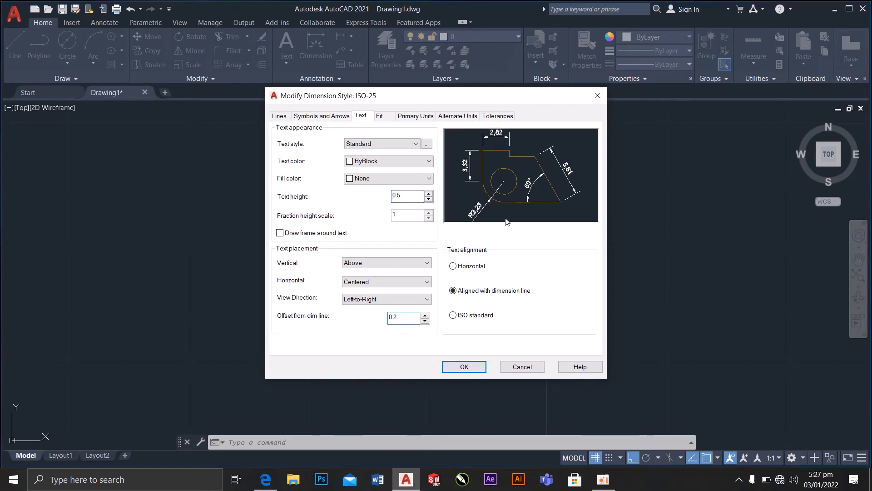
pyautogui.click(464, 366)
pyautogui.click(511, 329)
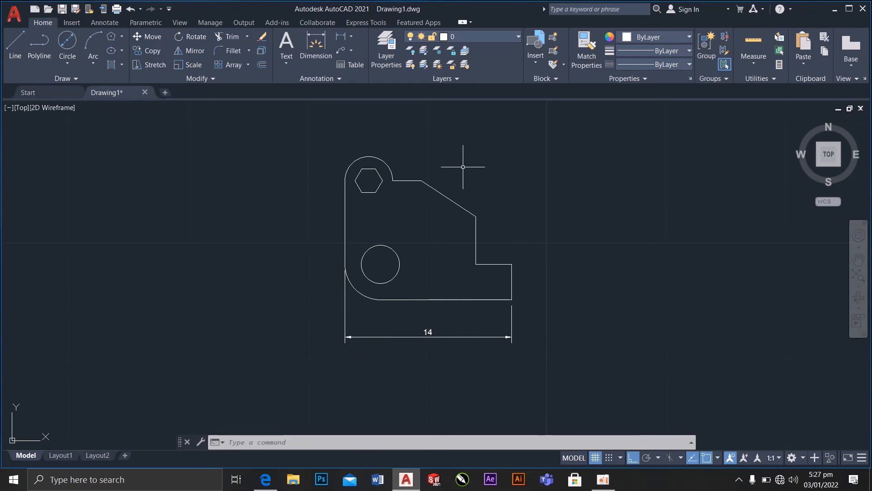
# Add a vertical linear dimension for the height of the bracket's lower-right end edge, placed just outside the outline.
pyautogui.click(340, 37)
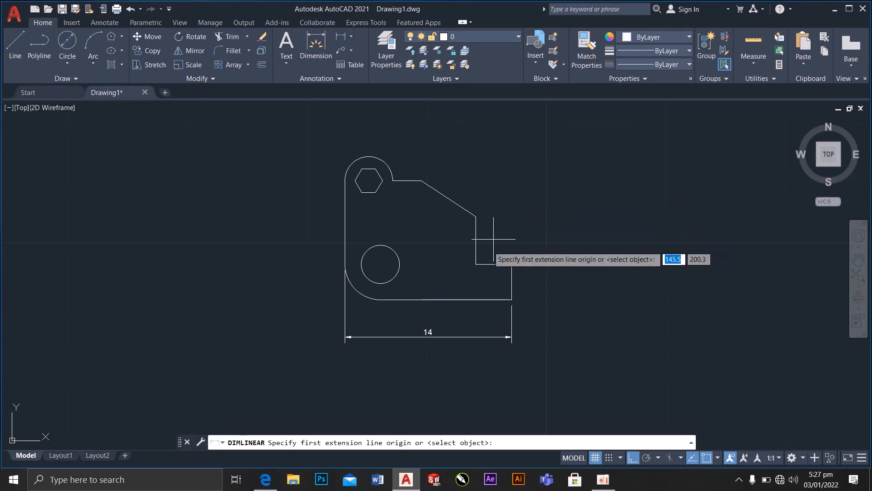
pyautogui.click(512, 299)
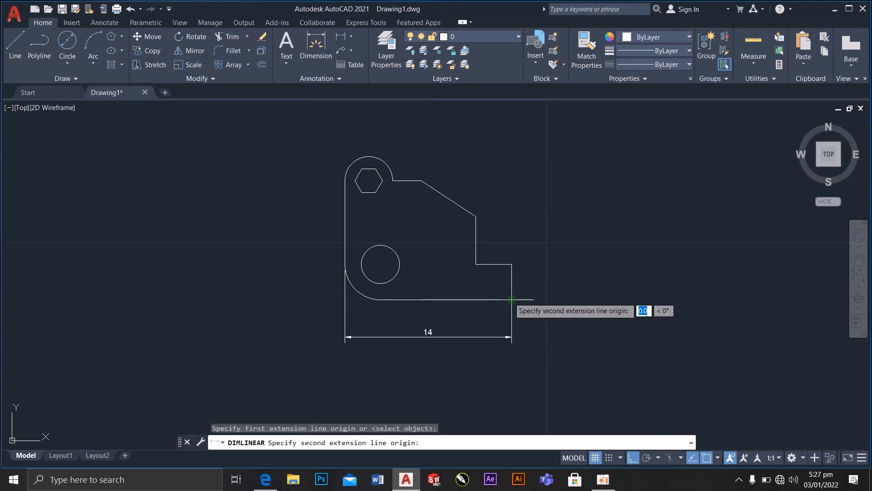
pyautogui.click(512, 264)
pyautogui.click(528, 275)
# Add a vertical linear dimension for the edge rising from the lower-right step to the slope, placed inside the outline.
pyautogui.rightClick(530, 208)
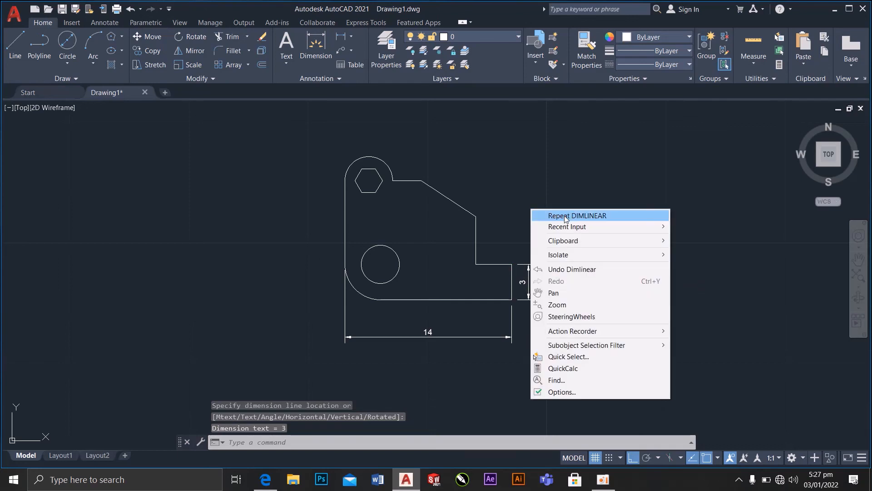
pyautogui.click(559, 213)
pyautogui.click(476, 264)
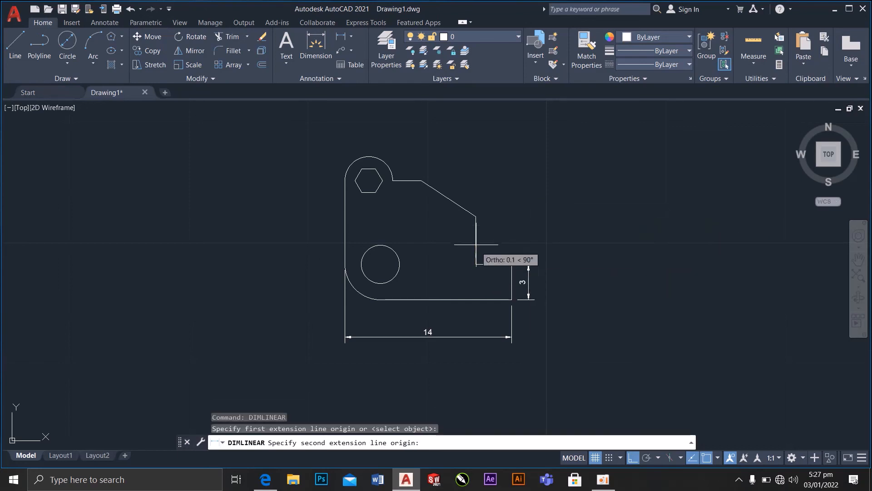
pyautogui.click(476, 216)
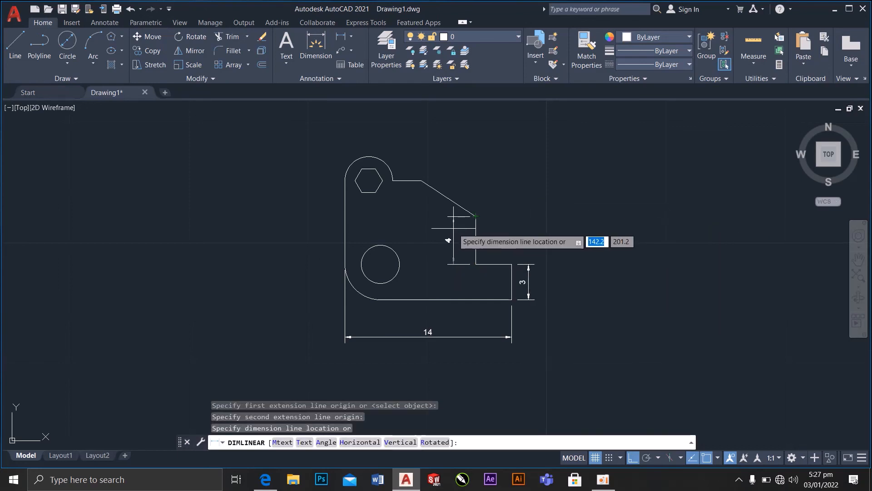
pyautogui.click(452, 236)
# Add a vertical linear dimension from the bracket's base to the start of the top arc, placed left of the outline.
pyautogui.rightClick(516, 182)
pyautogui.click(527, 187)
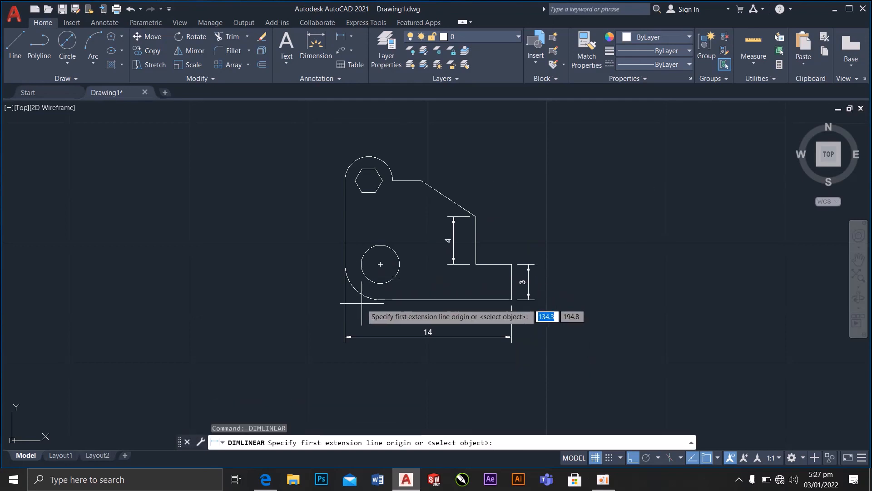
pyautogui.click(381, 299)
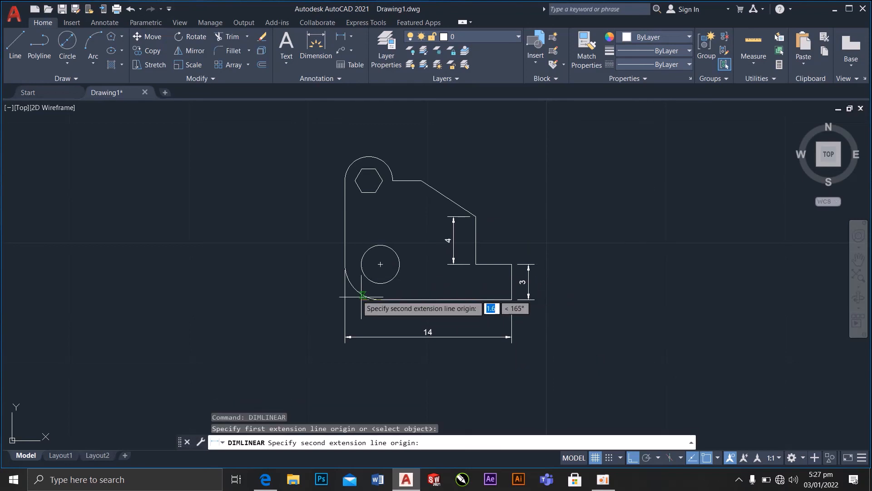
pyautogui.click(345, 180)
pyautogui.click(316, 208)
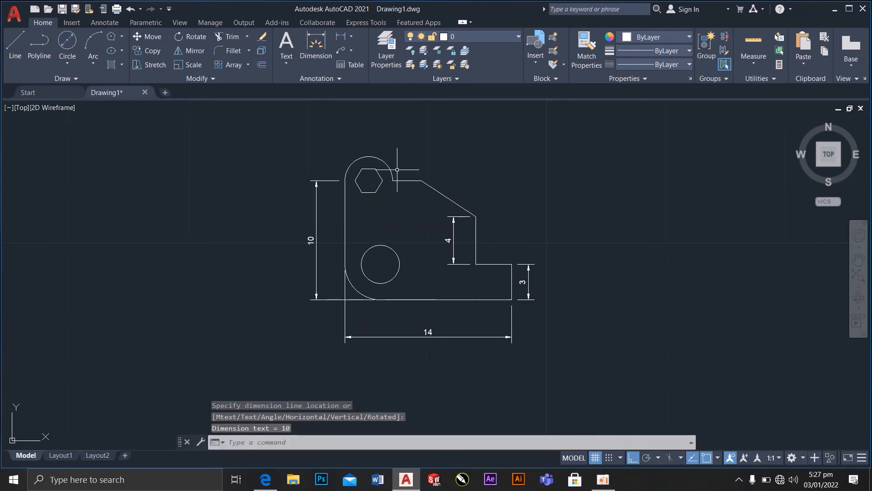
# Add a horizontal linear dimension for the short top edge between the arc and the slope, placed above it.
pyautogui.rightClick(459, 137)
pyautogui.click(472, 142)
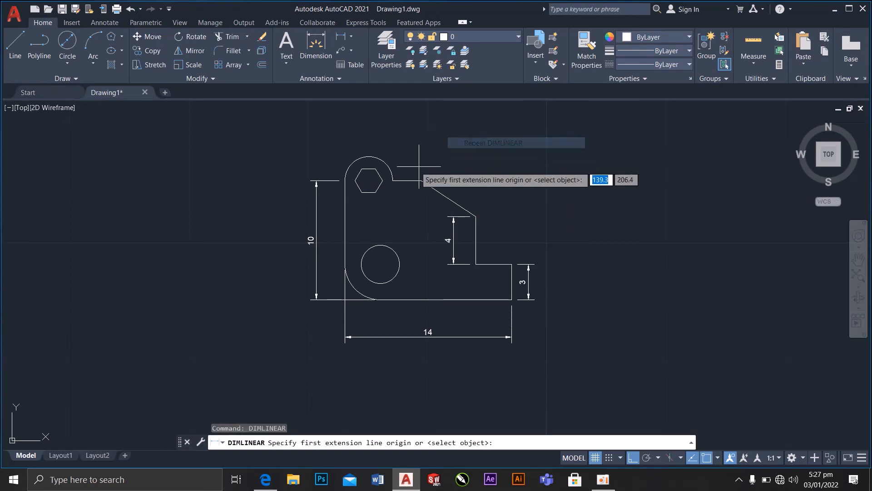
pyautogui.click(392, 181)
pyautogui.click(422, 180)
pyautogui.click(410, 167)
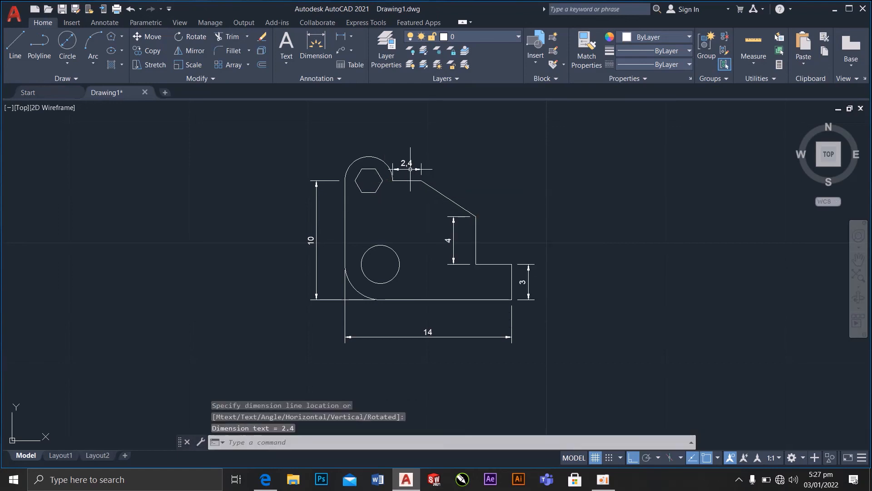
# Add an aligned dimension for the bracket's sloped edge, placed parallel to it outside the outline.
pyautogui.click(352, 38)
pyautogui.click(367, 81)
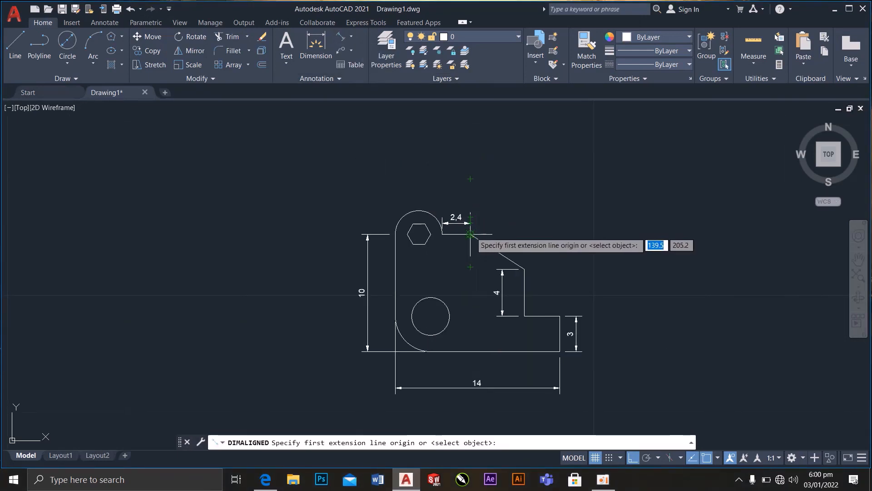
pyautogui.click(471, 234)
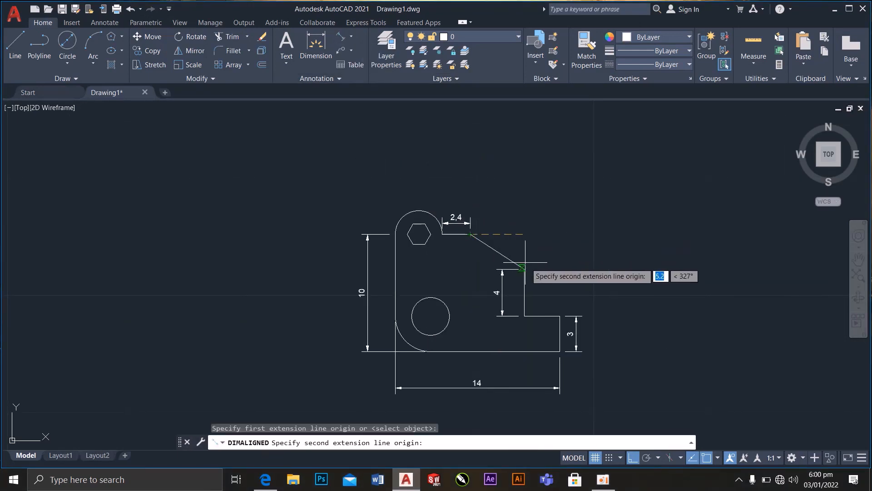
pyautogui.click(524, 268)
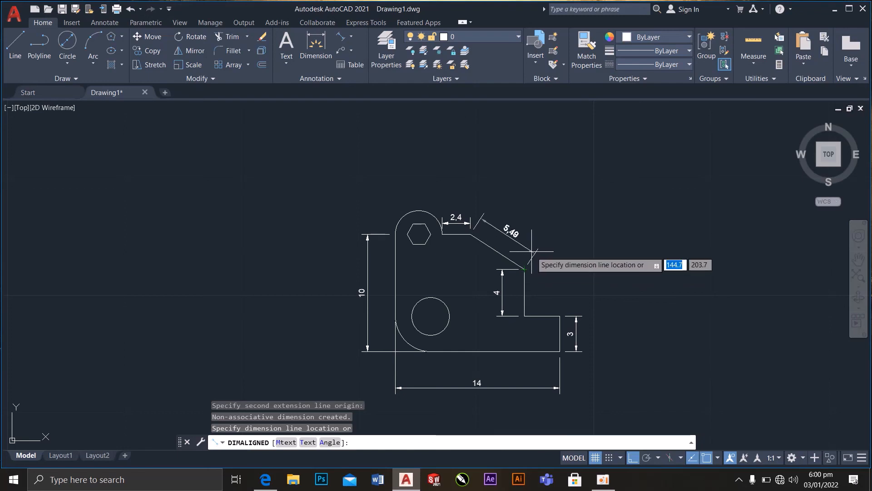
pyautogui.click(532, 251)
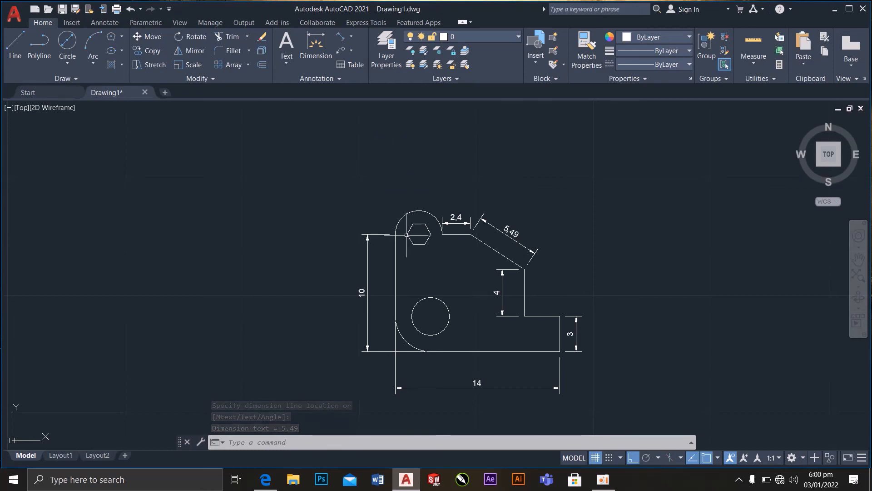
# Add a horizontal linear dimension across the hexagon's left and right corners, placed below the hexagon.
pyautogui.click(353, 39)
pyautogui.click(361, 54)
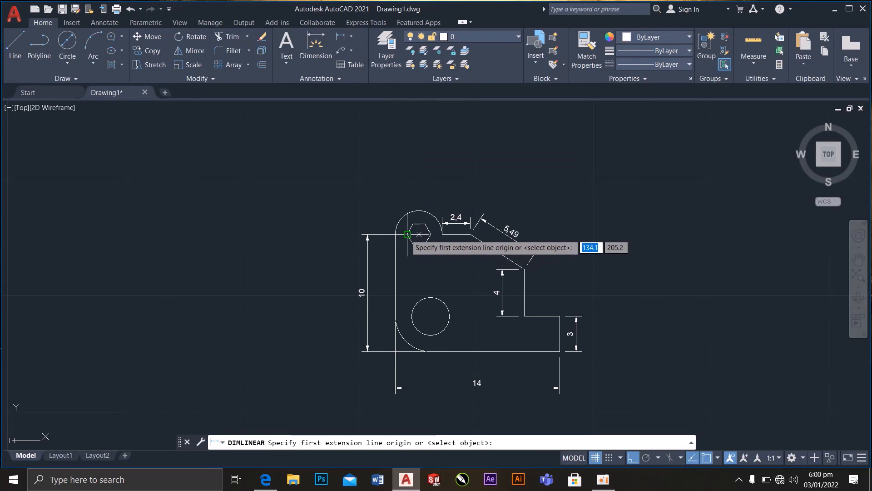
pyautogui.click(408, 234)
pyautogui.click(430, 235)
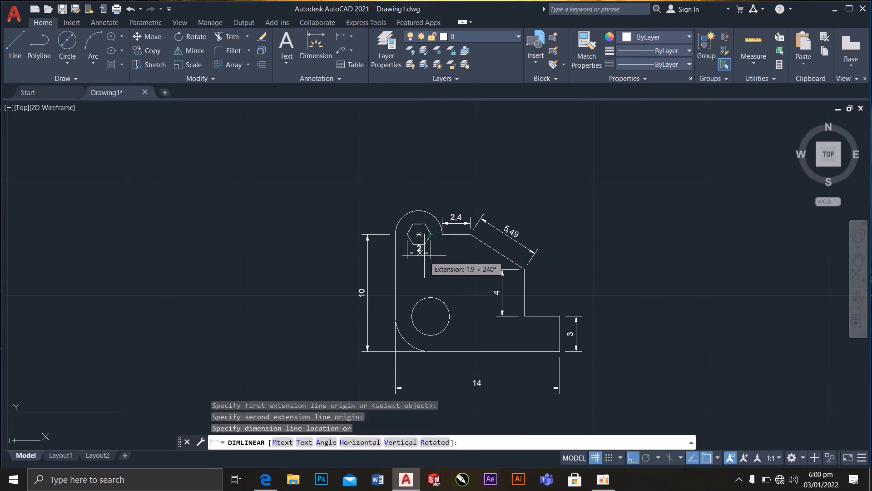
pyautogui.click(424, 259)
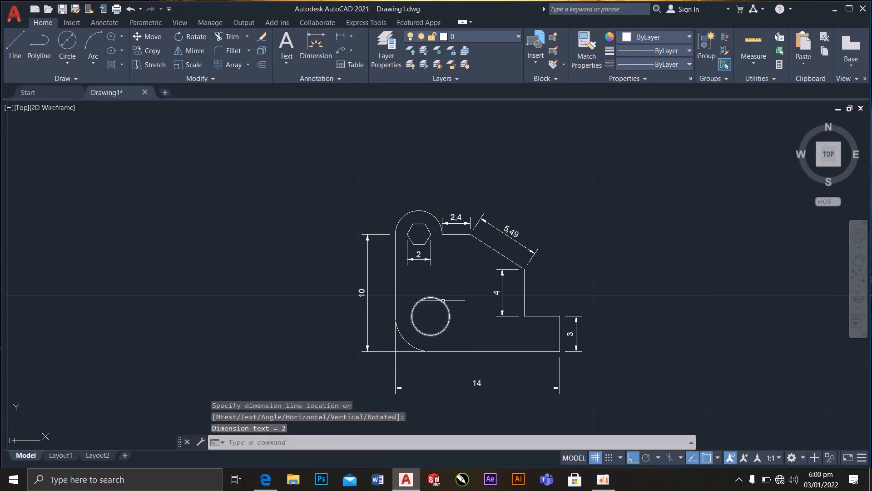
# Add a radius dimension to the lower circle, with its text to the circle's upper right.
pyautogui.click(351, 36)
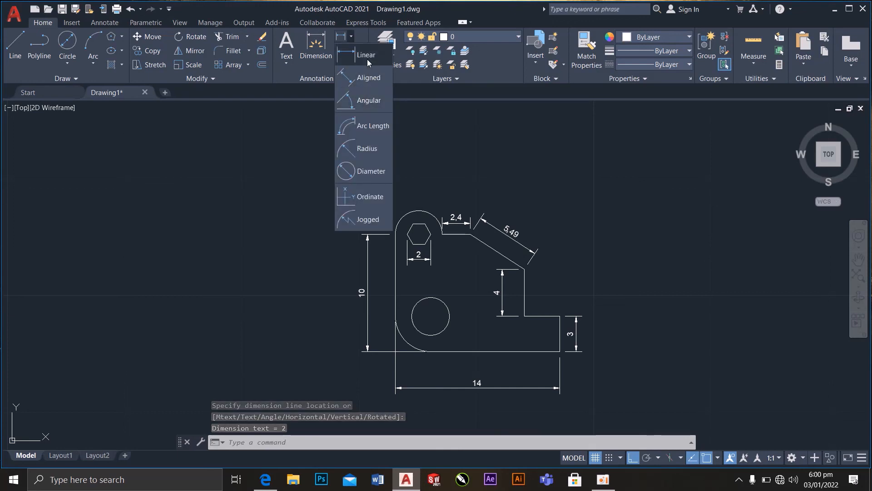
pyautogui.click(368, 147)
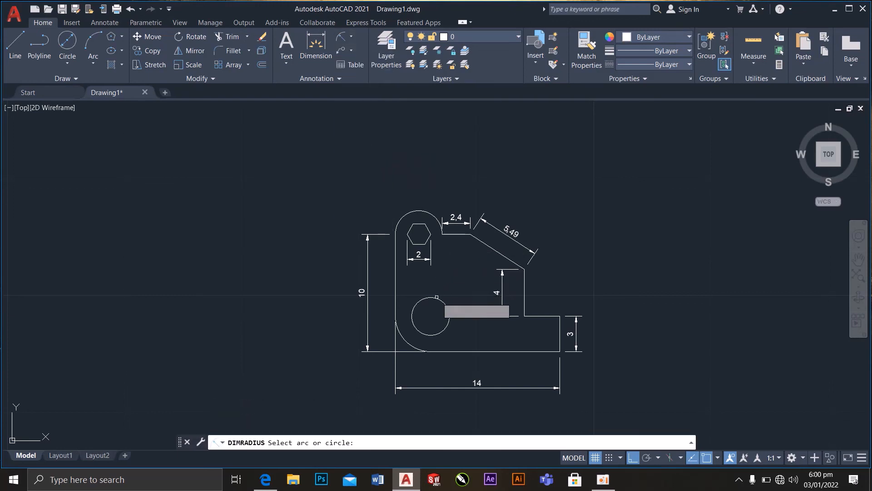
pyautogui.click(436, 297)
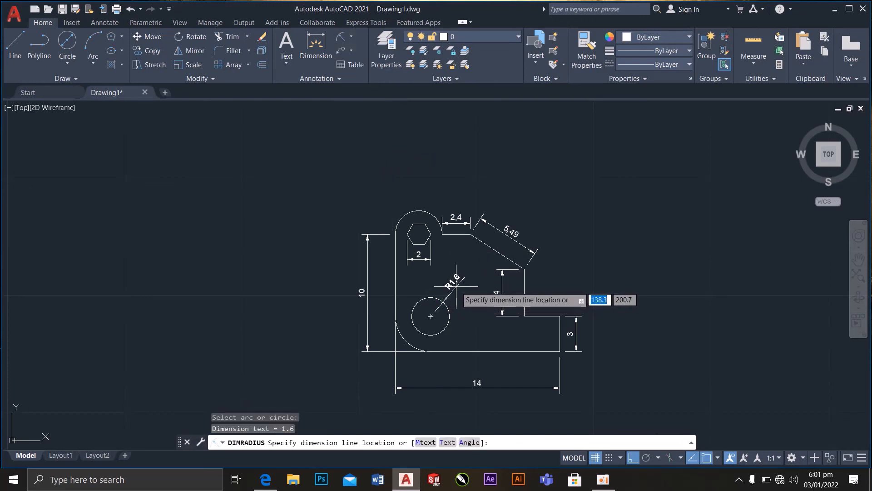
pyautogui.click(456, 286)
# Add a radius dimension to the rounded lower-left corner, with its text below the base edge.
pyautogui.rightClick(460, 320)
pyautogui.click(515, 117)
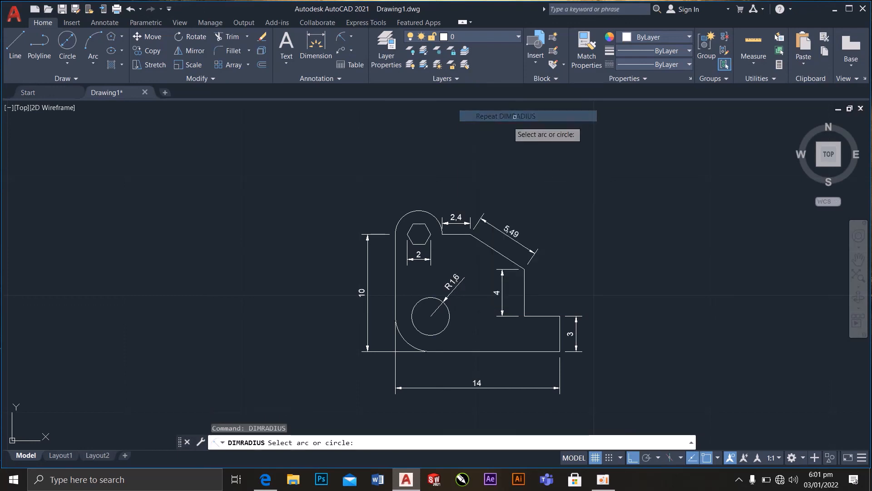
pyautogui.click(411, 346)
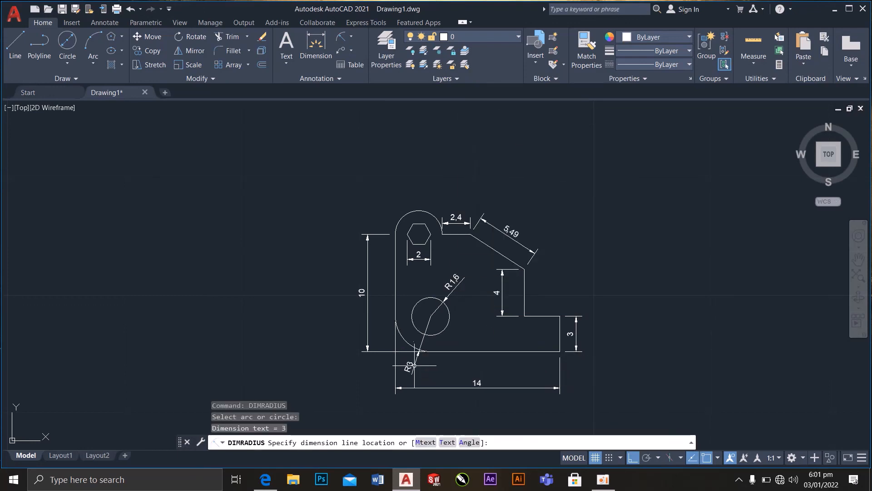
pyautogui.click(414, 365)
# Add a diameter dimension to the top arc around the hexagon, with its text above and to the right of the arc.
pyautogui.click(350, 37)
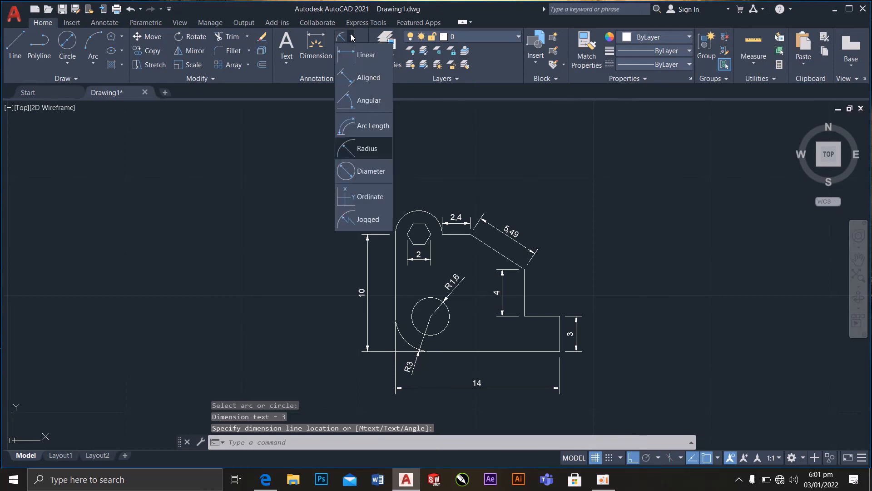
pyautogui.click(367, 167)
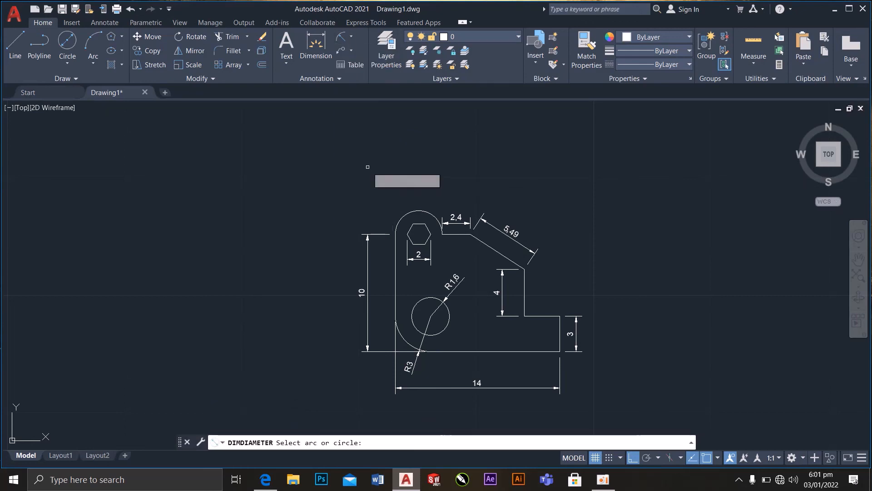
pyautogui.click(421, 211)
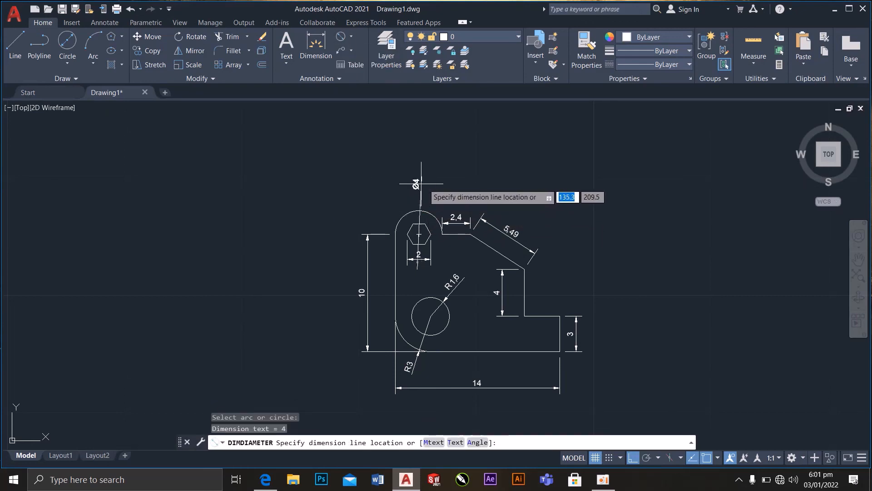
pyautogui.click(446, 184)
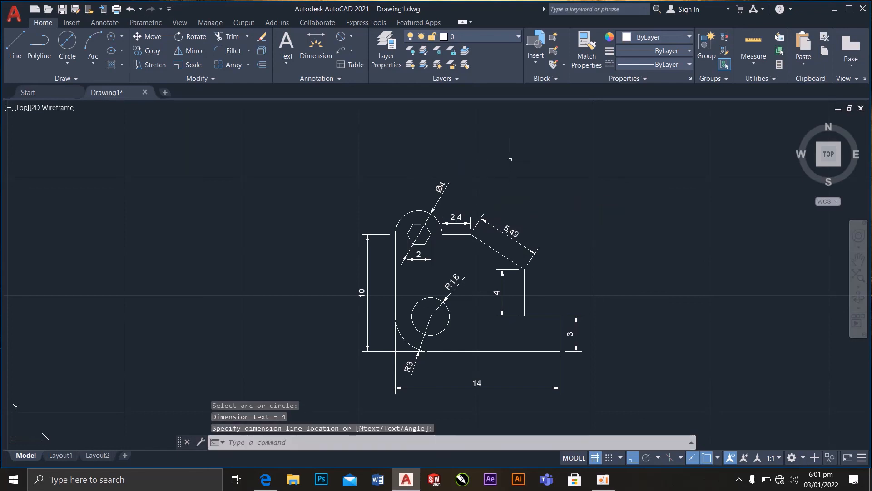